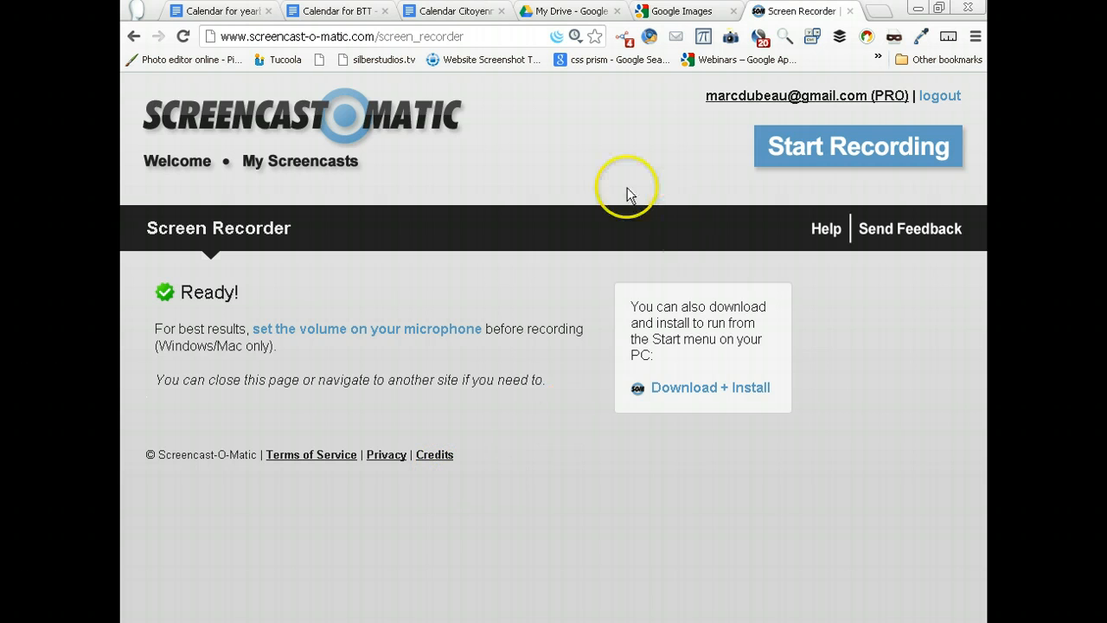
- Switch to Google Drive and create a new drawing
{"action": "left_click", "coordinate": [561, 14]}
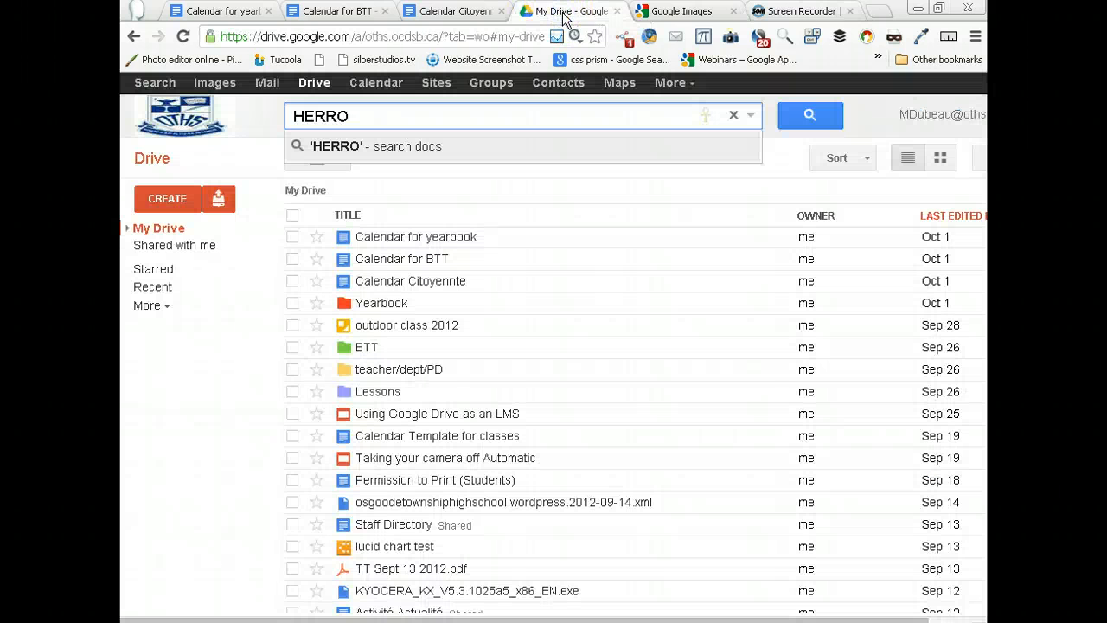
{"action": "left_click", "coordinate": [170, 205]}
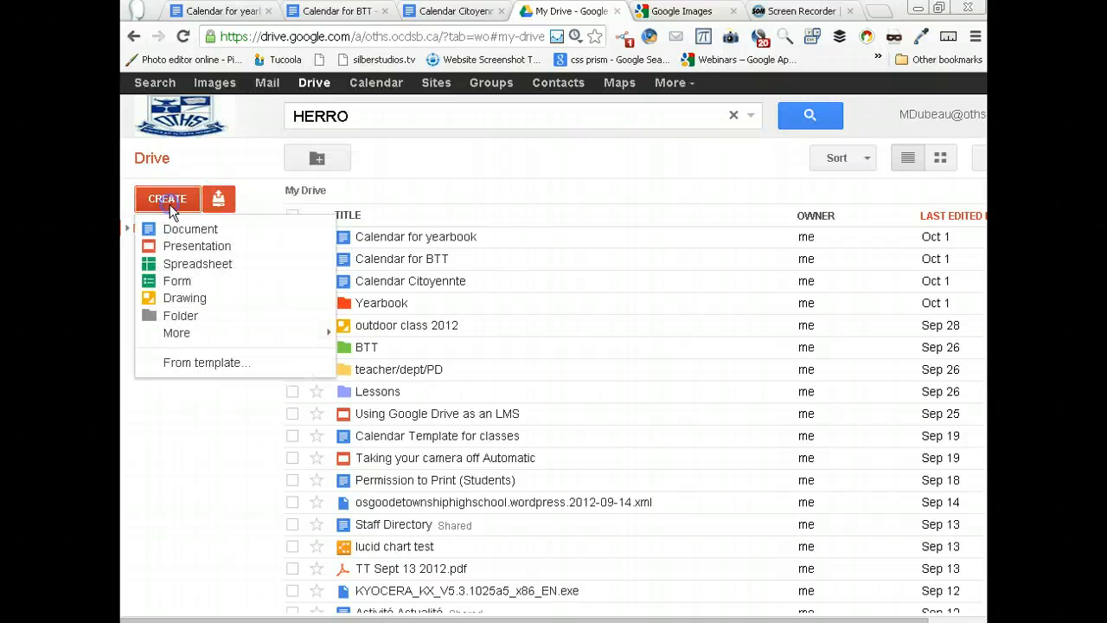
{"action": "left_click", "coordinate": [203, 306]}
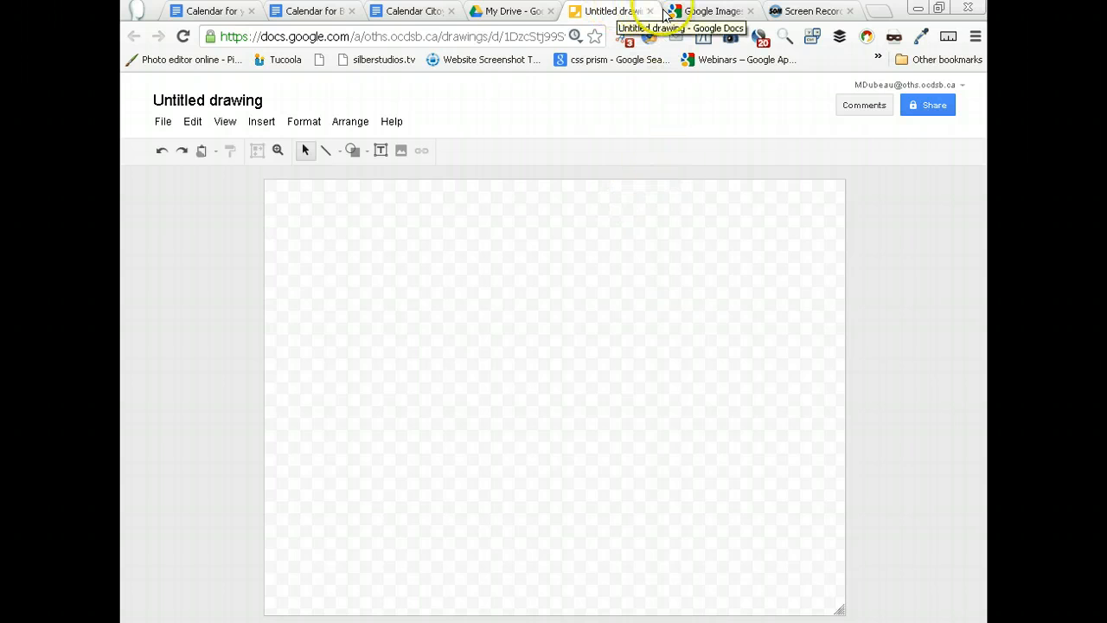
- Switch to Google Images and search for "samsung galaxy s3"
{"action": "left_click", "coordinate": [702, 12]}
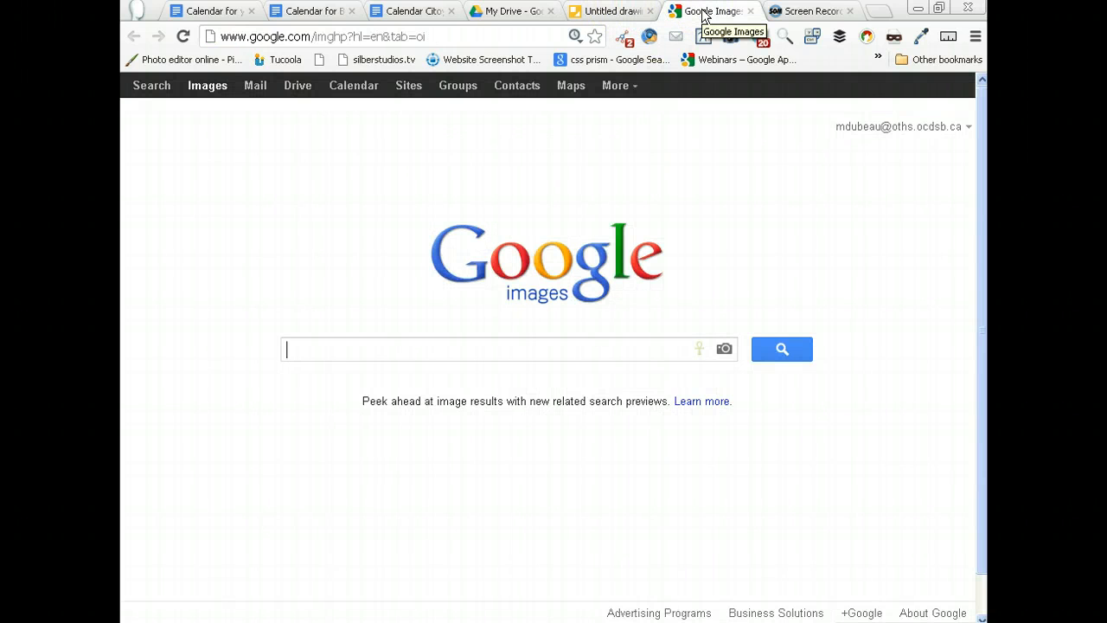
{"action": "left_click", "coordinate": [472, 347]}
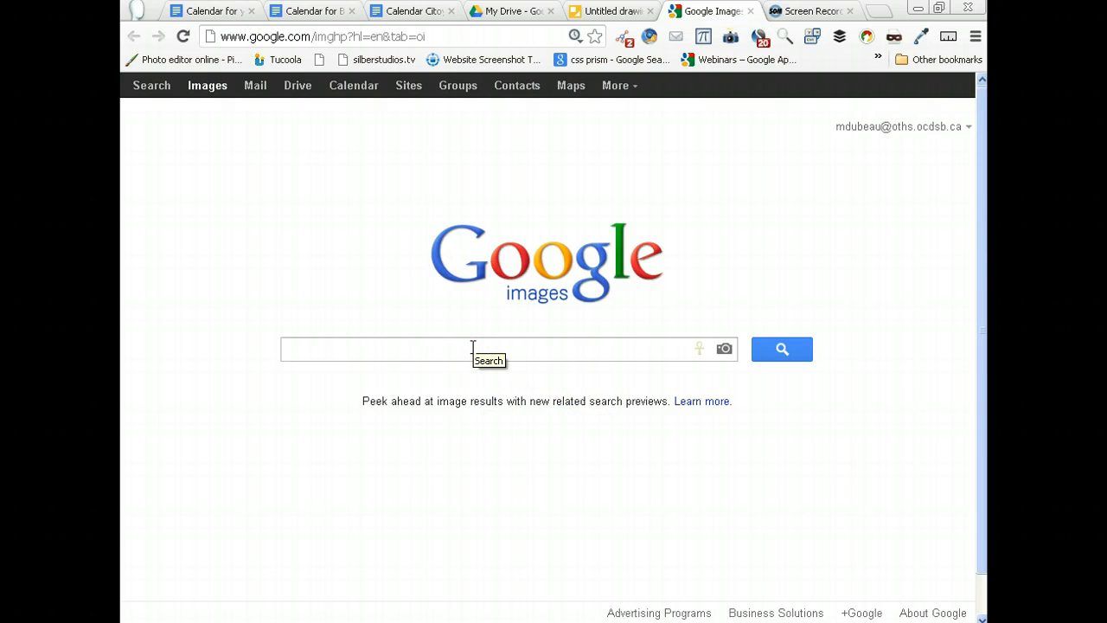
{"action": "type", "text": "SAMSUNG"}
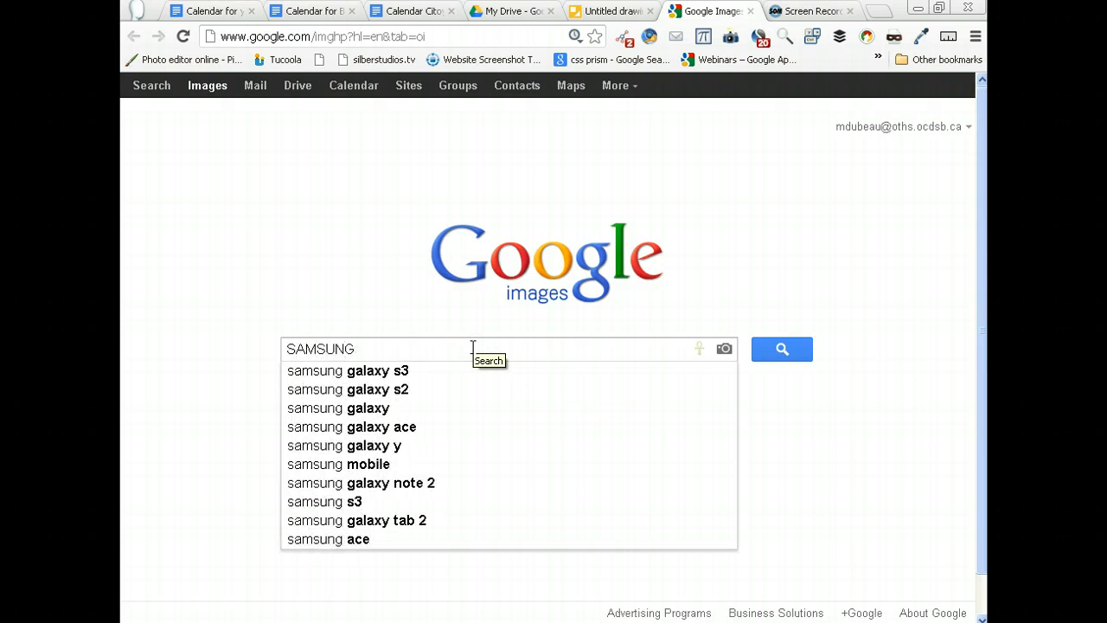
{"action": "left_click", "coordinate": [424, 370]}
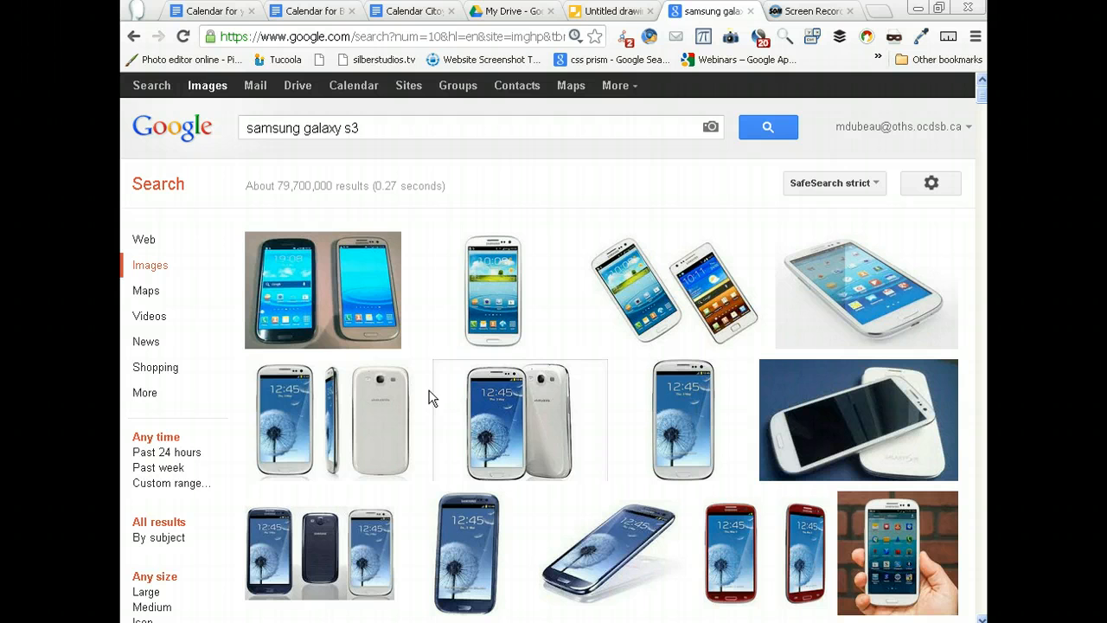
- Save a Samsung Galaxy S3 picture from the image results as download.jpg in the Downloads folder
{"action": "mouse_move", "coordinate": [332, 435]}
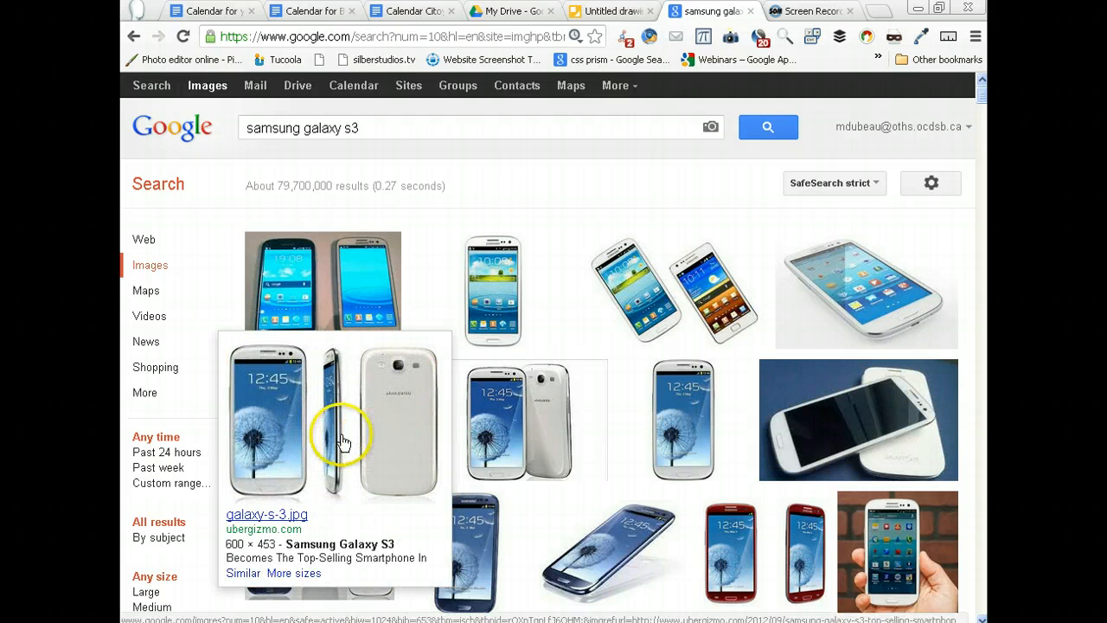
{"action": "right_click", "coordinate": [367, 437]}
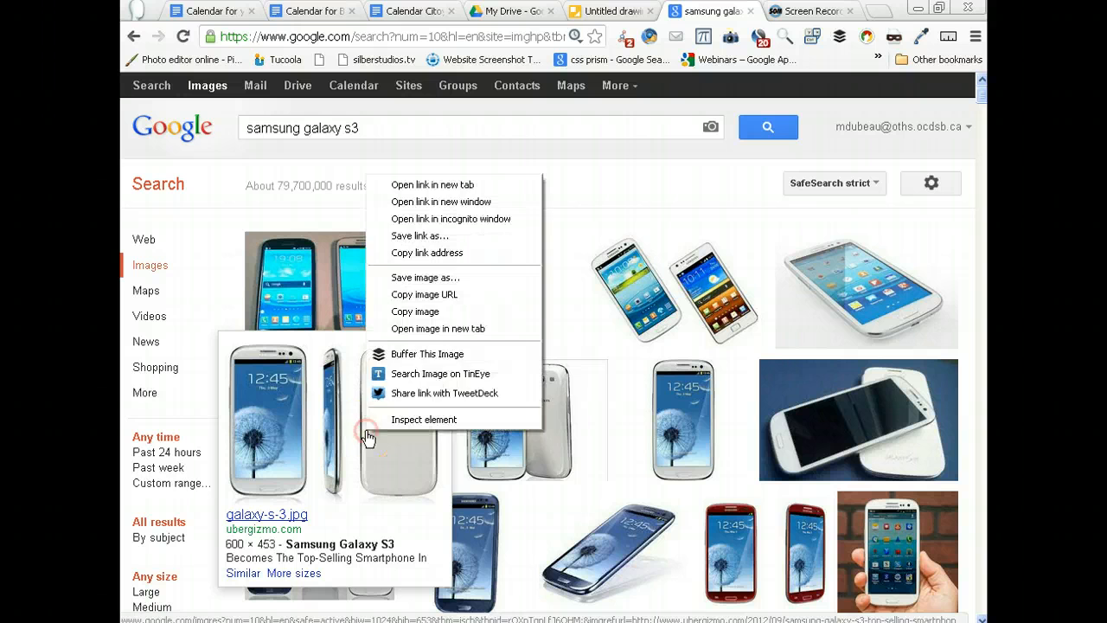
{"action": "left_click", "coordinate": [428, 277]}
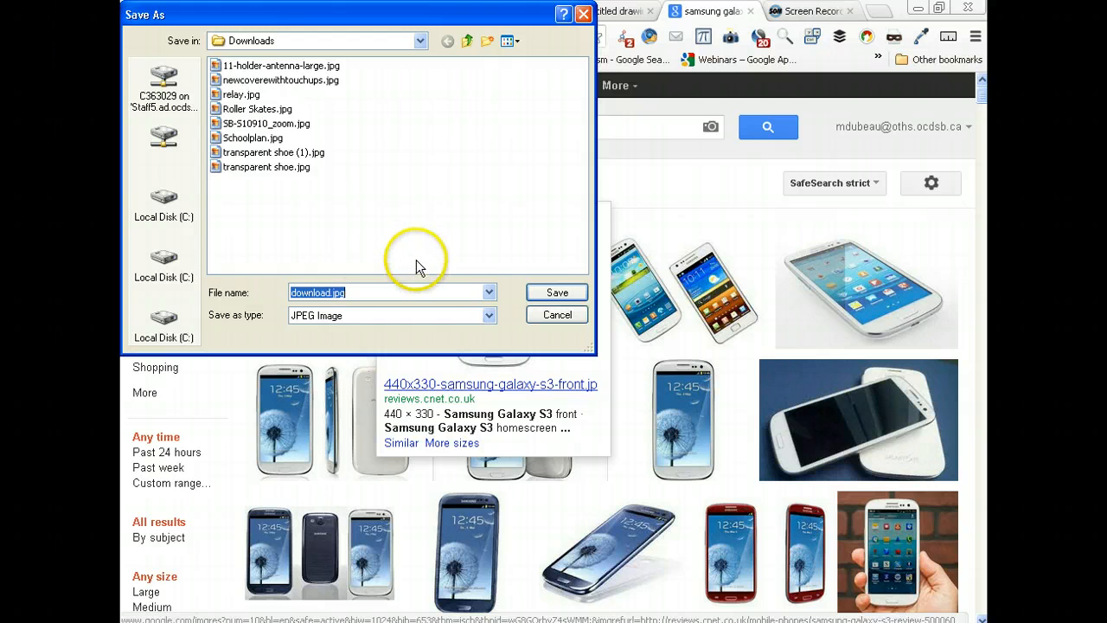
{"action": "left_click", "coordinate": [541, 293]}
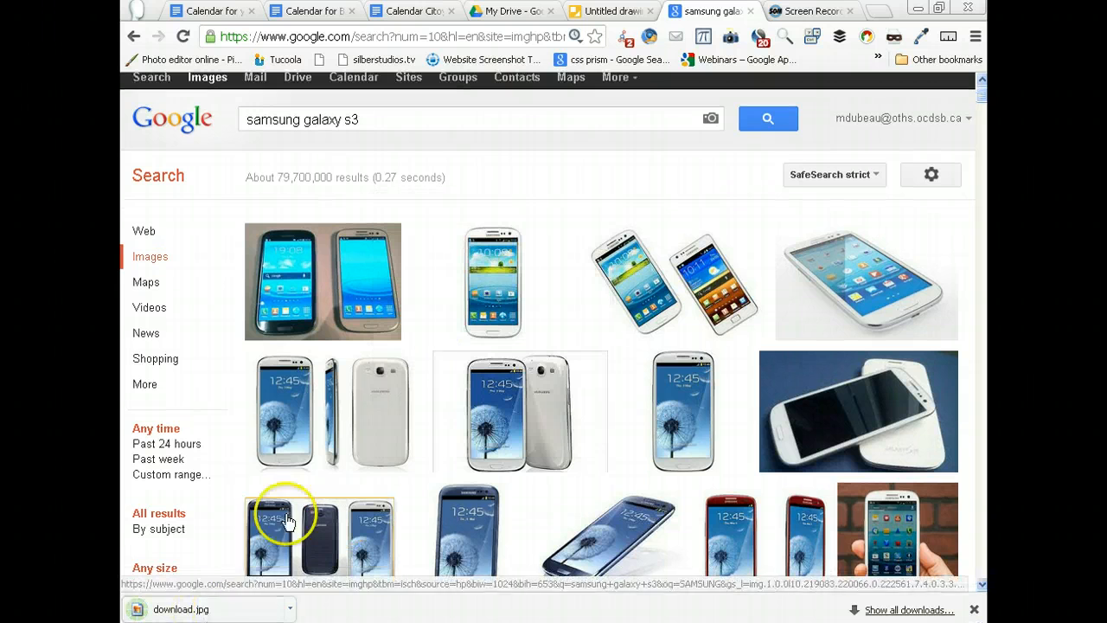
- Try to place the downloaded download.jpg on the empty drawing's canvas, and delete the inserted image
{"action": "left_click", "coordinate": [632, 16]}
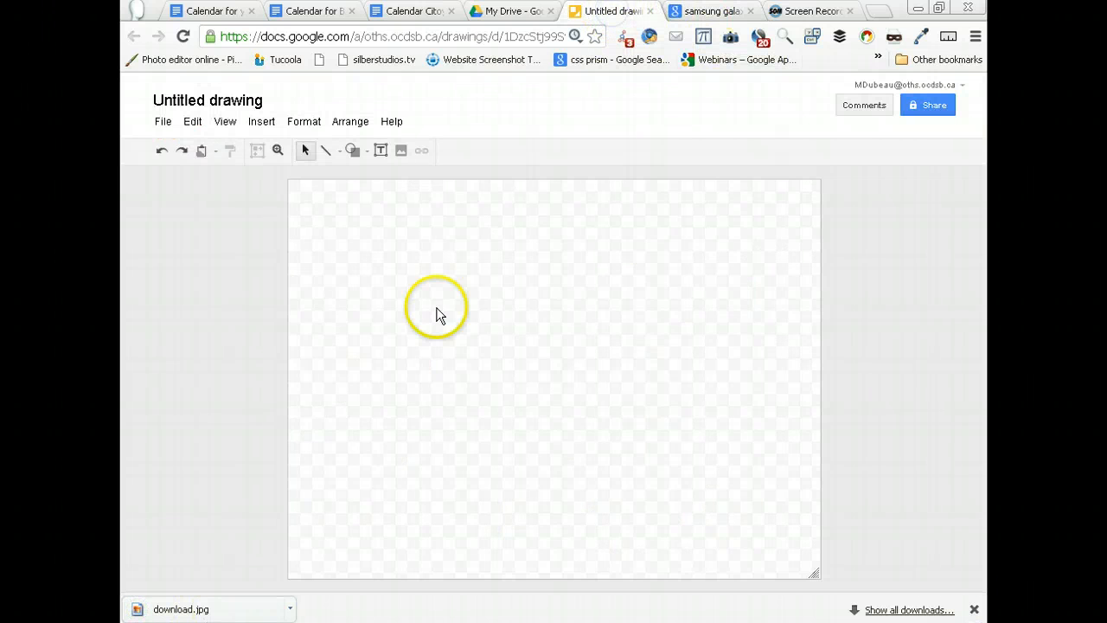
{"action": "left_click_drag", "start_coordinate": [229, 607], "coordinate": [482, 409]}
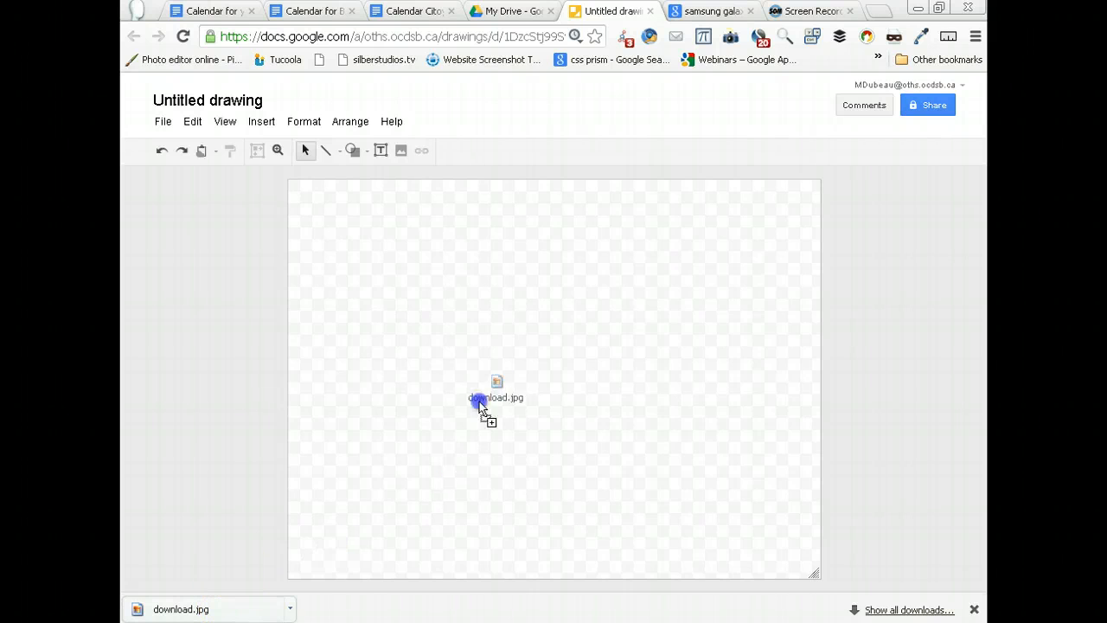
{"action": "left_click_drag", "start_coordinate": [539, 353], "coordinate": [539, 353]}
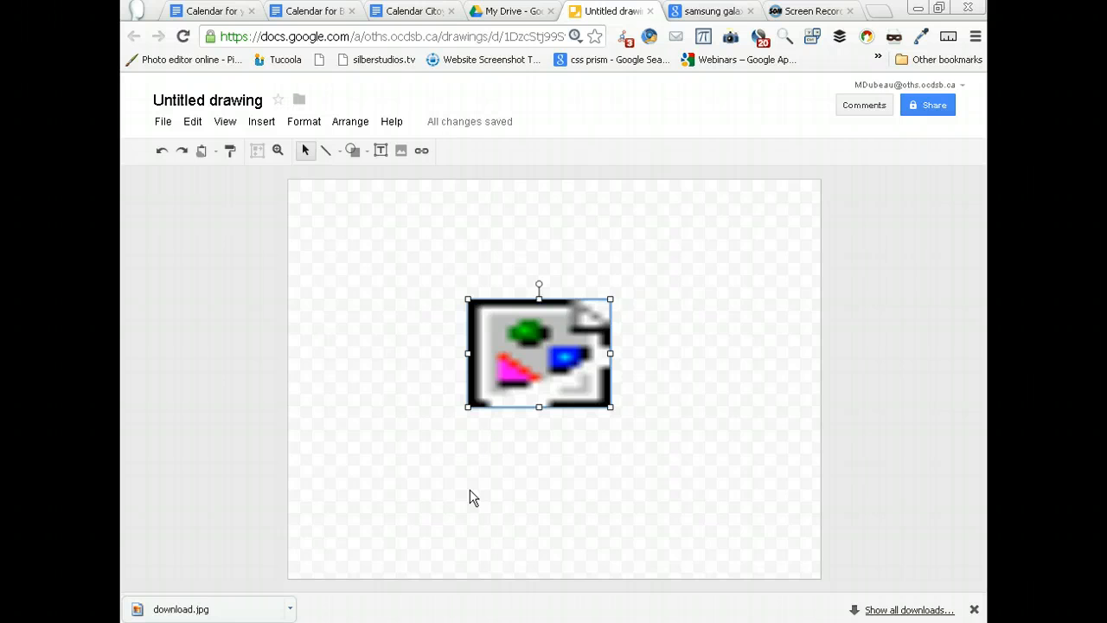
{"action": "left_click", "coordinate": [542, 391]}
{"action": "key", "text": "Delete"}
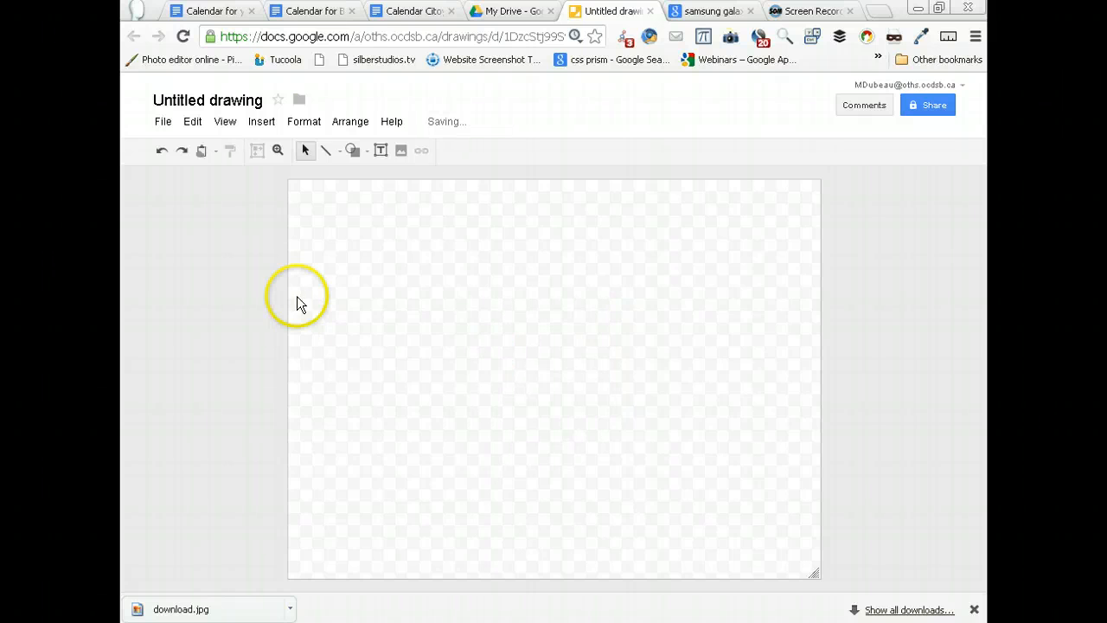
- Open the Insert image dialog for the untitled drawing
{"action": "left_click", "coordinate": [261, 122]}
{"action": "left_click", "coordinate": [293, 172]}
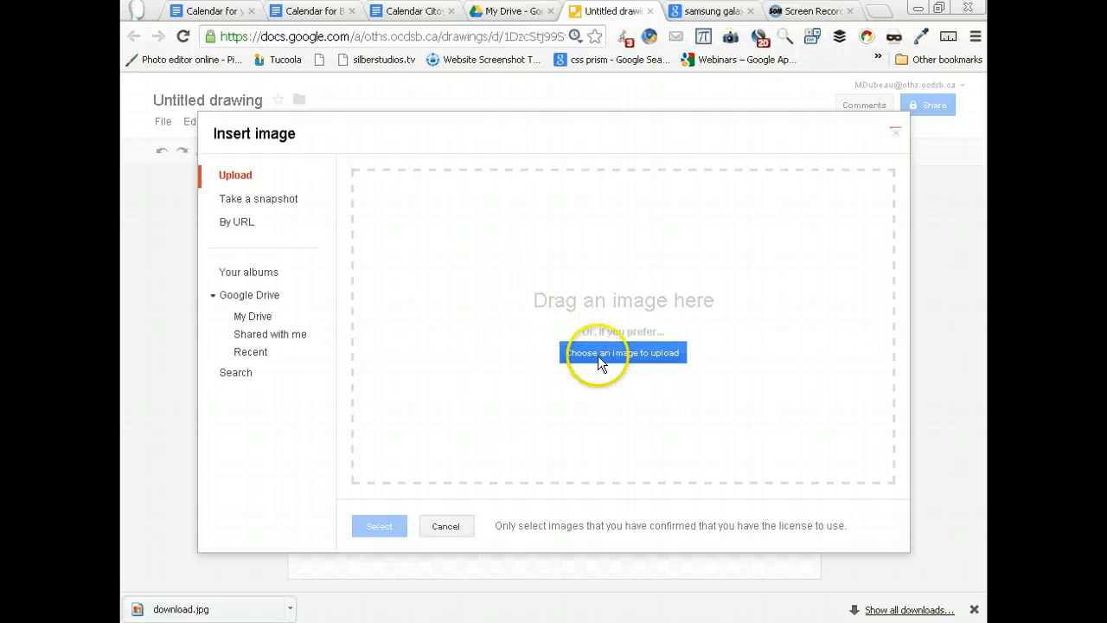
{"action": "left_click", "coordinate": [623, 353]}
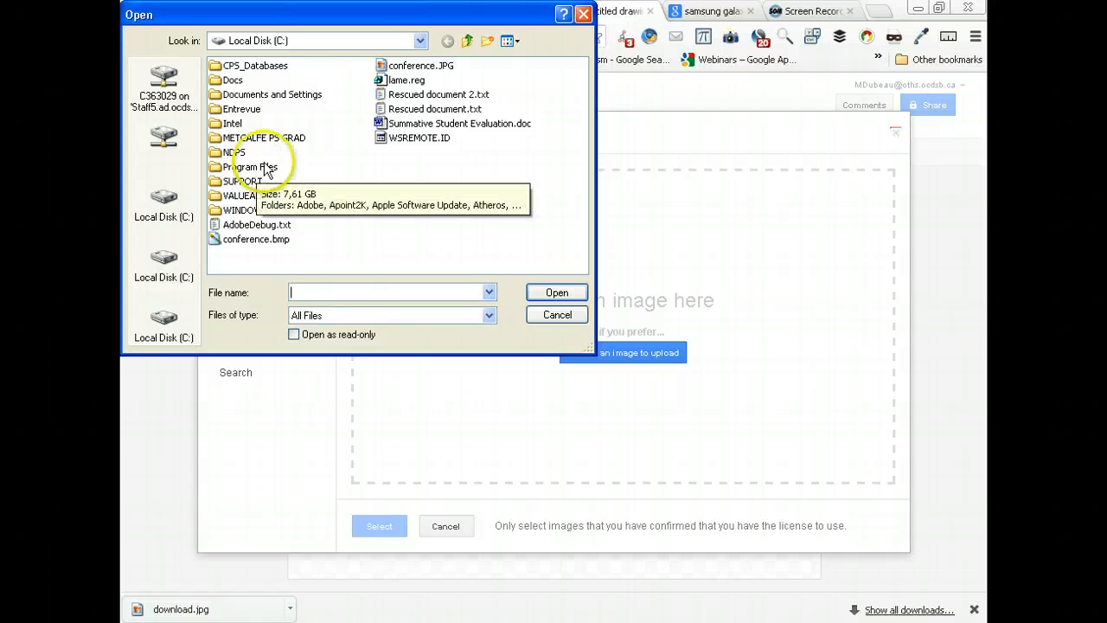
{"action": "left_click", "coordinate": [419, 41]}
{"action": "left_click", "coordinate": [420, 44]}
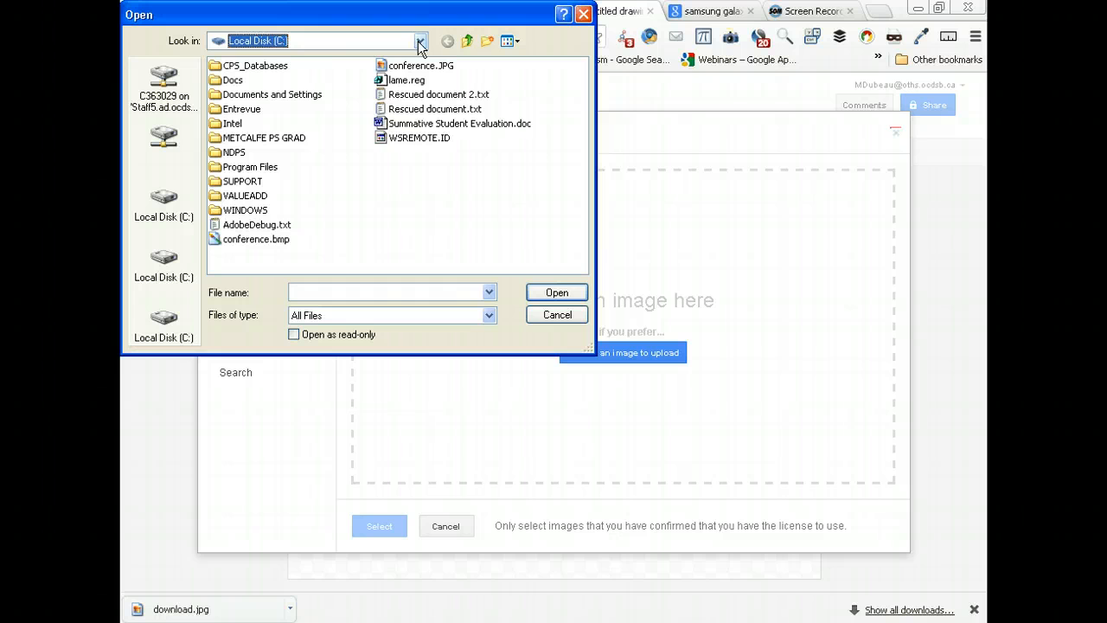
{"action": "left_click", "coordinate": [420, 43]}
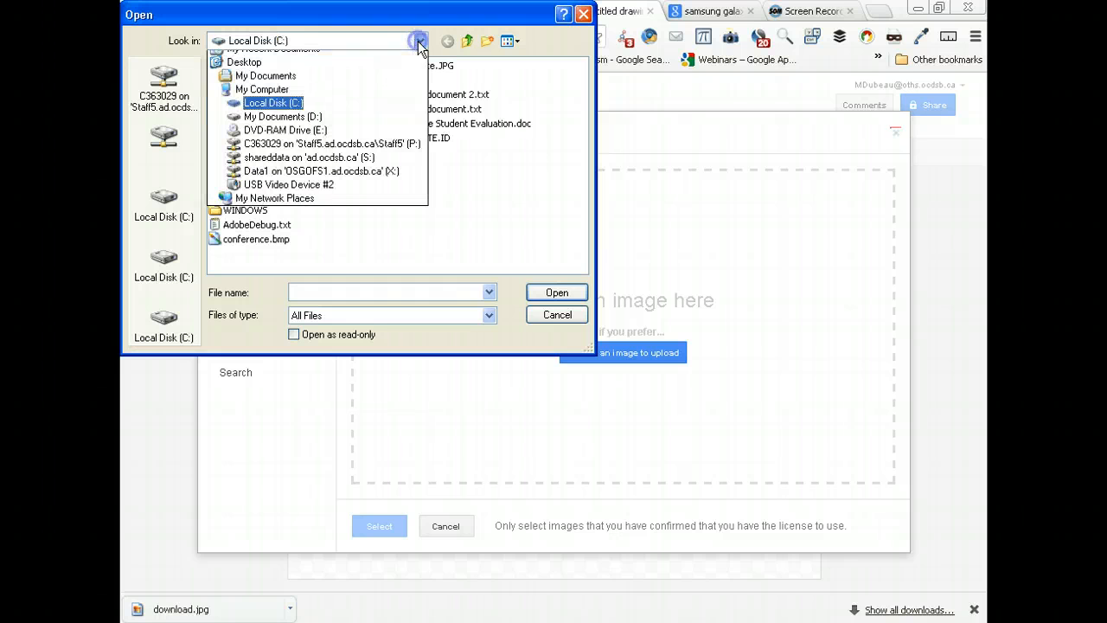
{"action": "left_click", "coordinate": [301, 149]}
{"action": "left_click", "coordinate": [534, 375]}
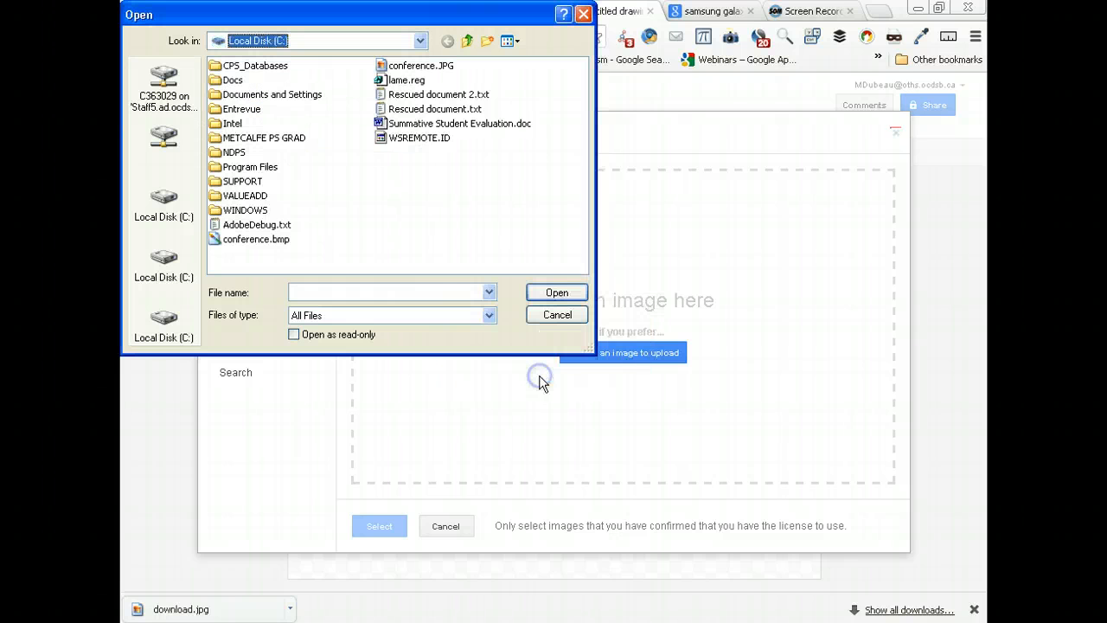
{"action": "left_click", "coordinate": [419, 40]}
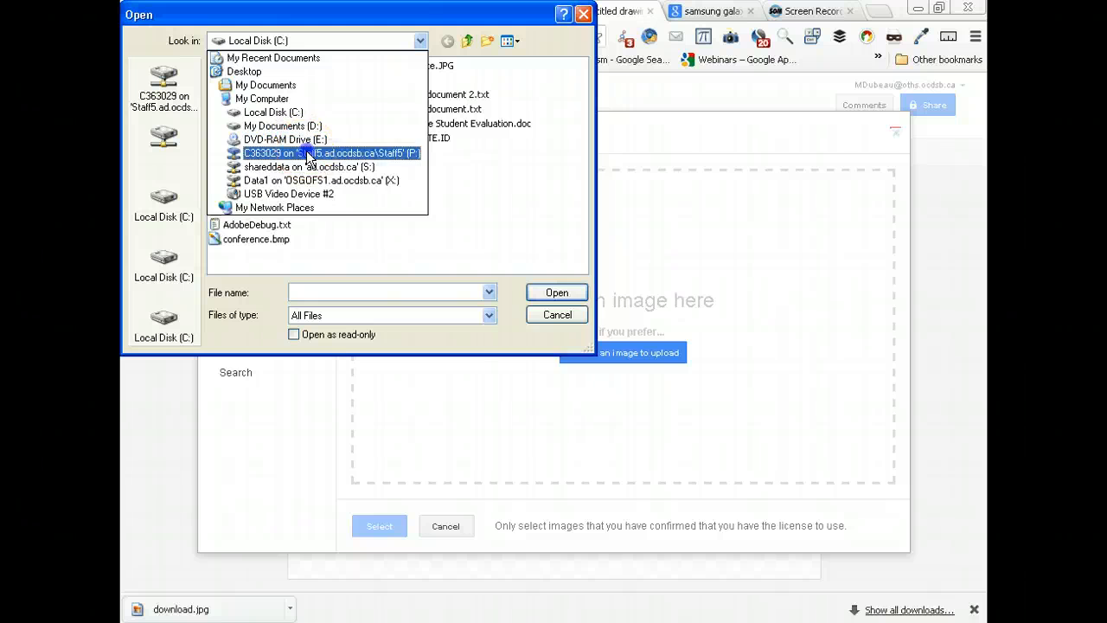
{"action": "left_click", "coordinate": [303, 153]}
{"action": "left_click", "coordinate": [555, 375]}
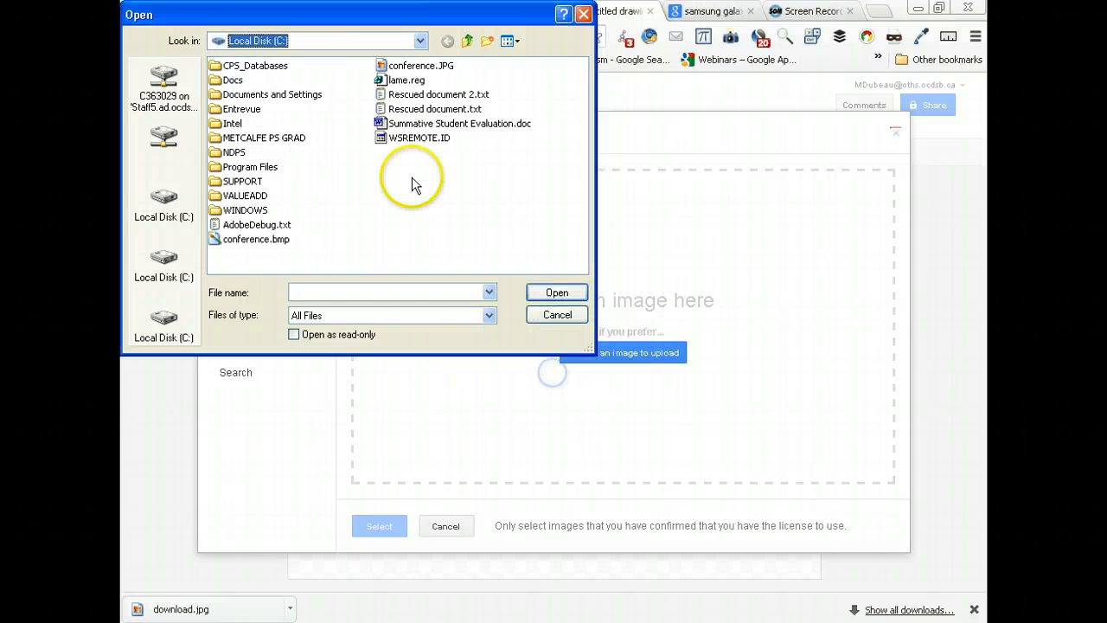
{"action": "left_click", "coordinate": [419, 40]}
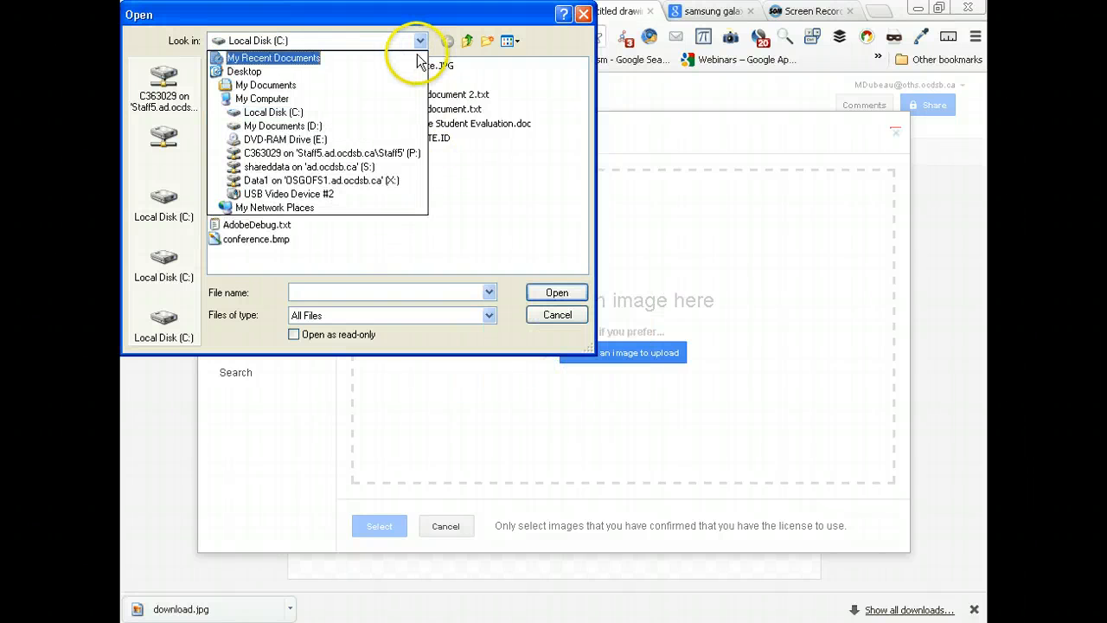
{"action": "left_click", "coordinate": [557, 317]}
{"action": "left_click", "coordinate": [557, 315]}
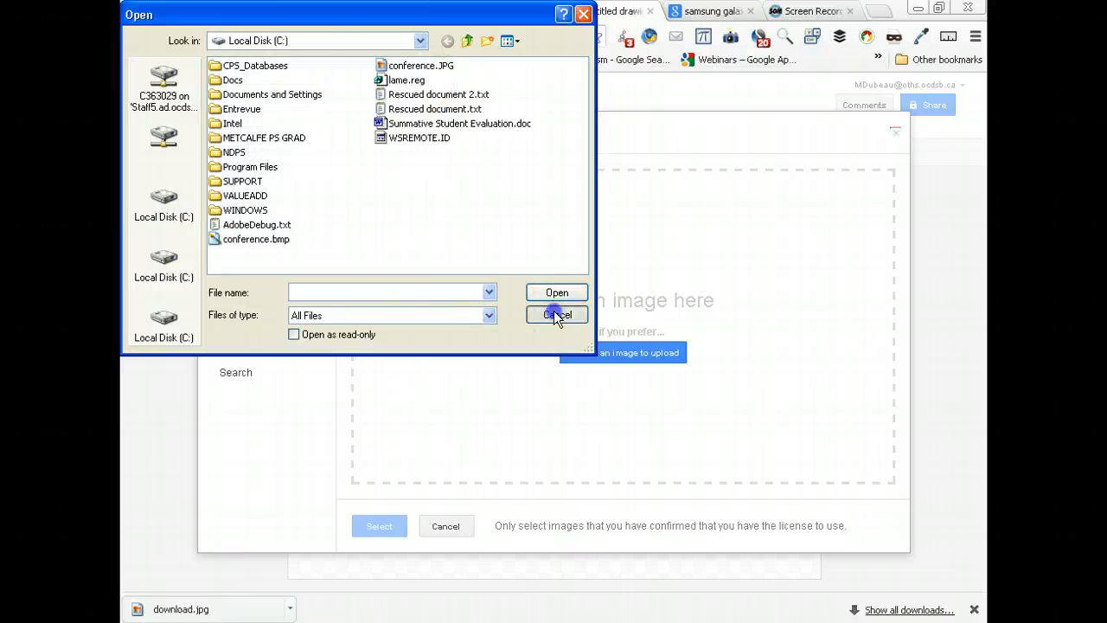
- Return to the Samsung Galaxy S3 image results and open the ubergizmo.com picture showing the phone's front, side and back
{"action": "left_click", "coordinate": [711, 12]}
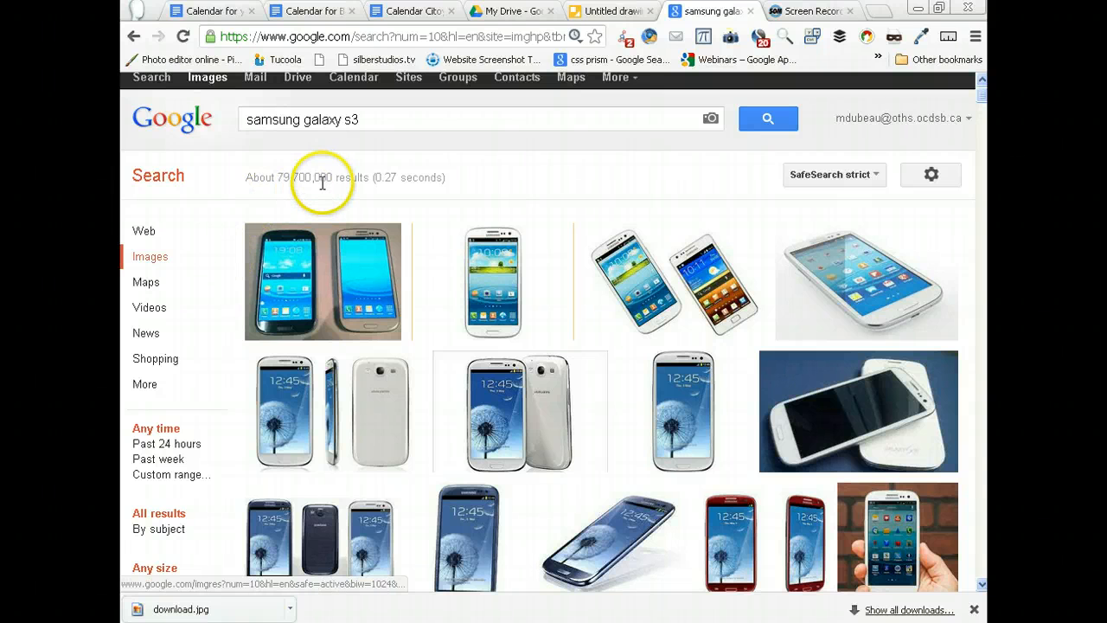
{"action": "right_click", "coordinate": [351, 394]}
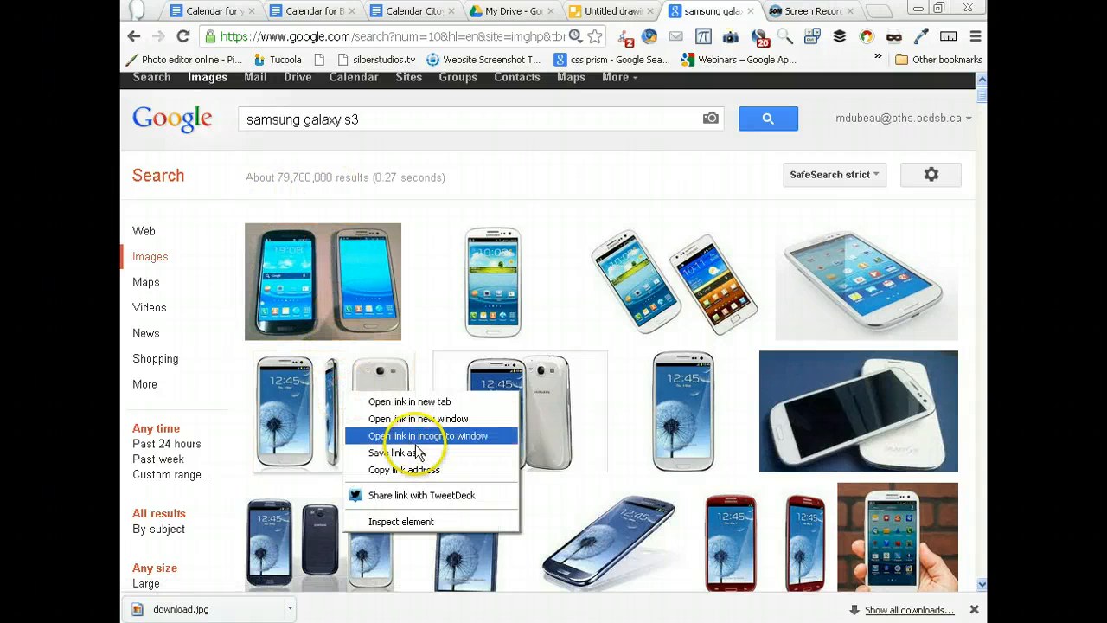
{"action": "left_click", "coordinate": [316, 403]}
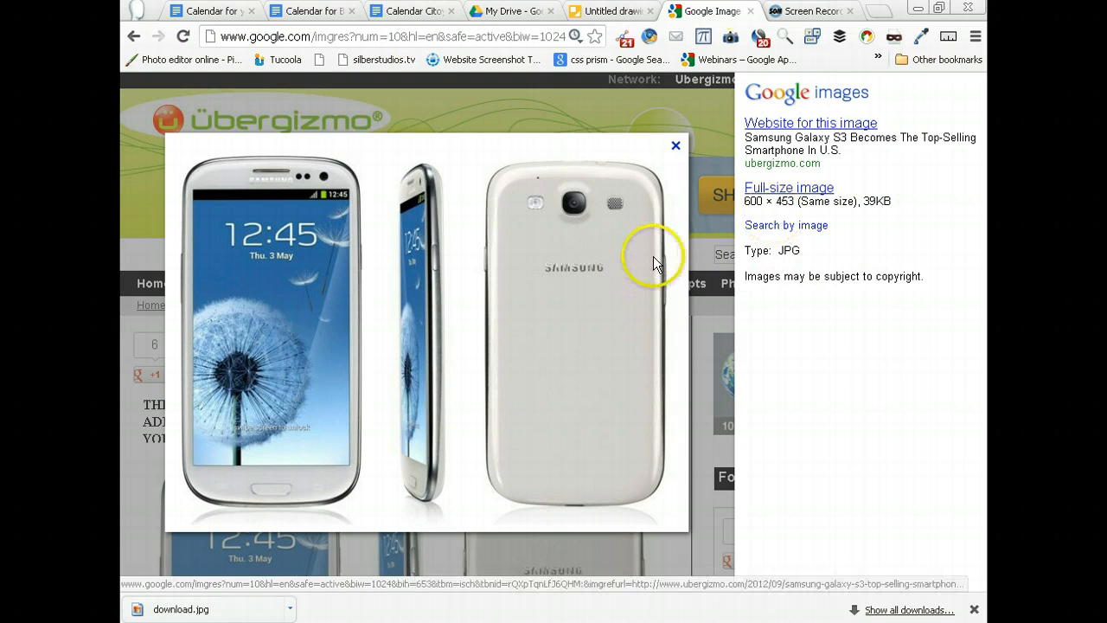
- Save the enlarged three-view phone picture as galaxy-s-3.jpg on Local Disk (C:)
{"action": "right_click", "coordinate": [434, 290]}
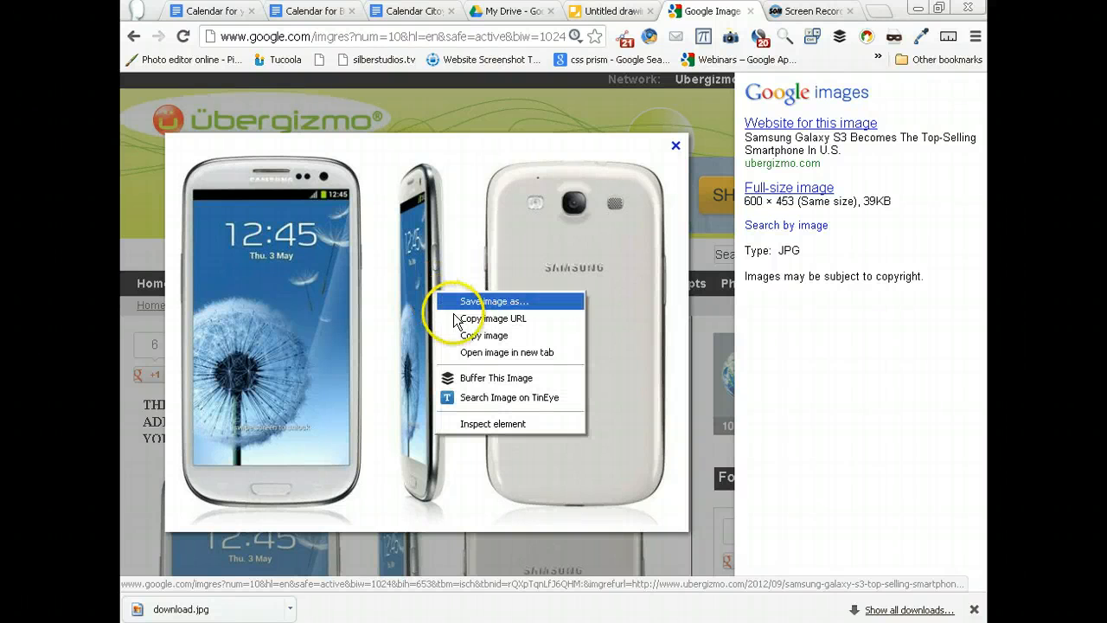
{"action": "left_click", "coordinate": [470, 302]}
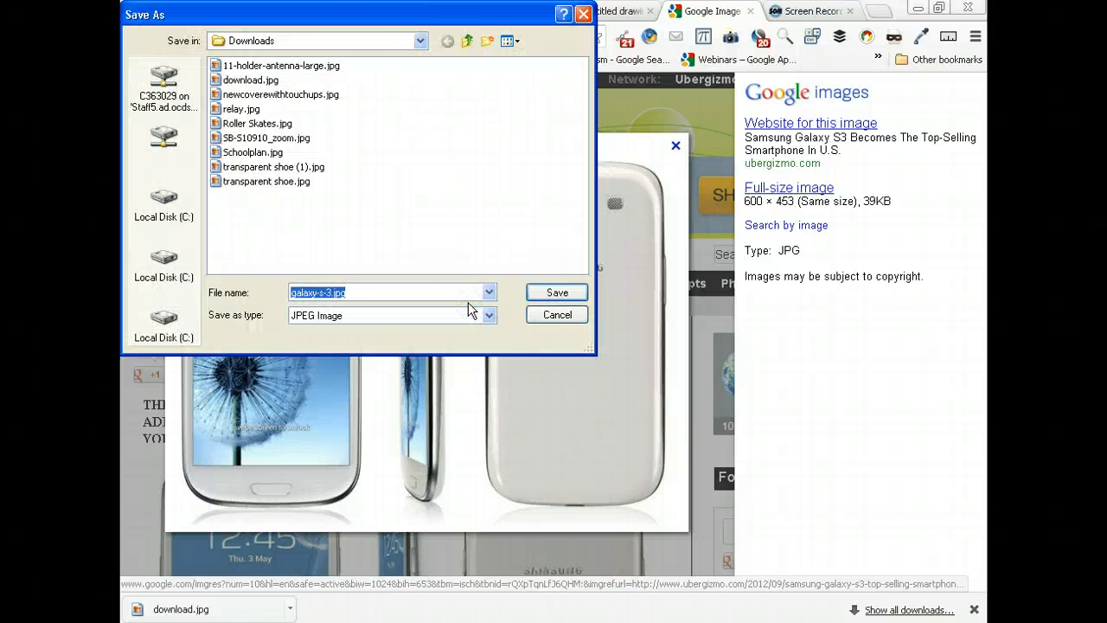
{"action": "left_click", "coordinate": [420, 40]}
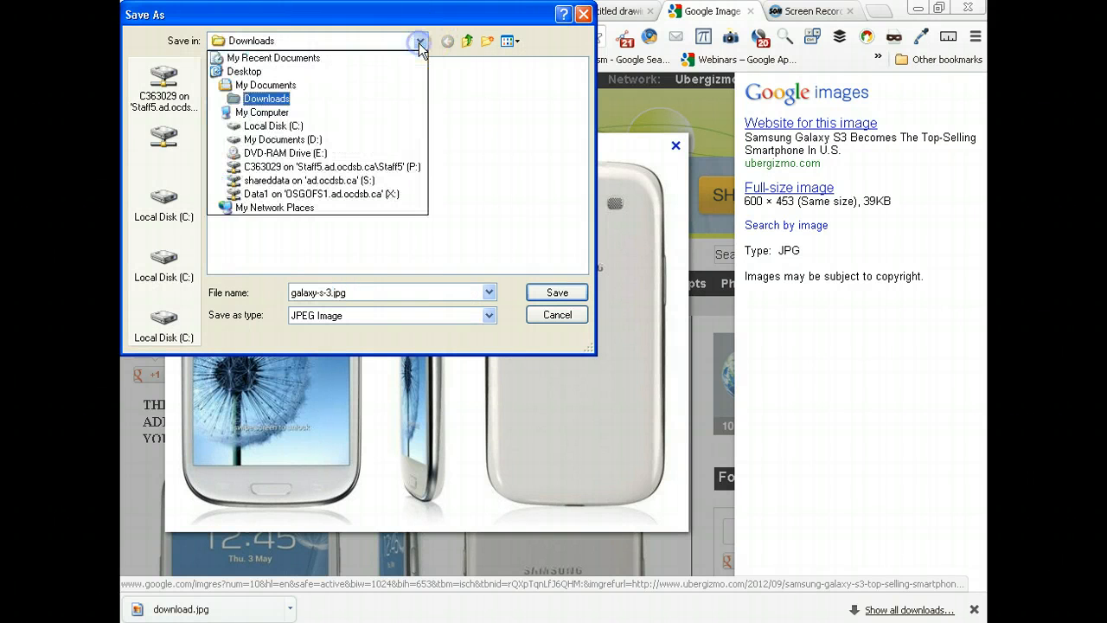
{"action": "left_click", "coordinate": [332, 128]}
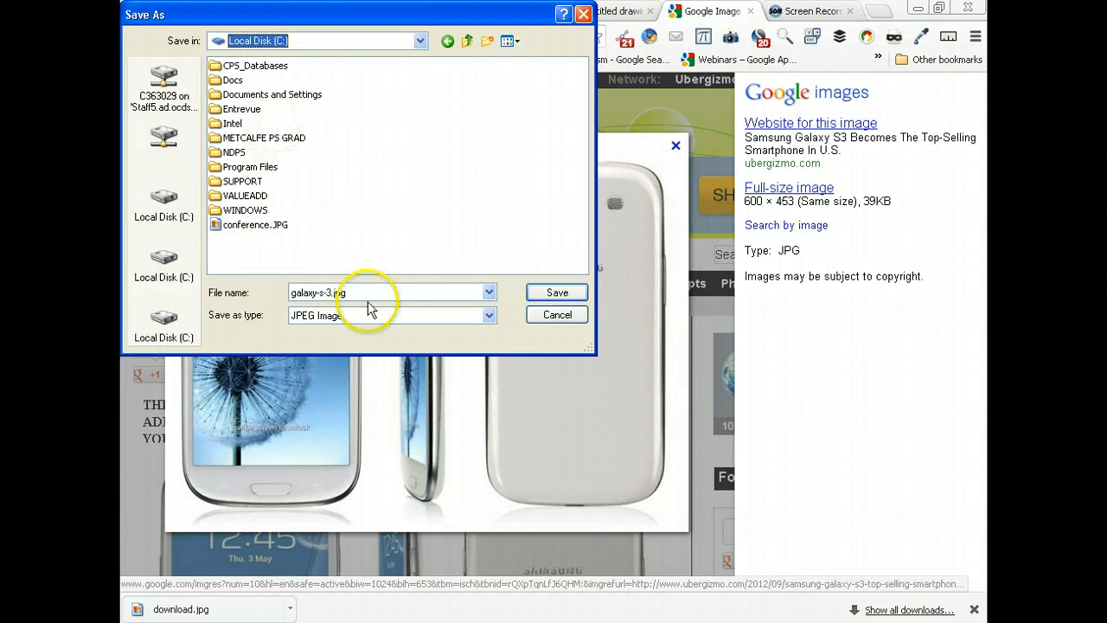
{"action": "left_click", "coordinate": [563, 293]}
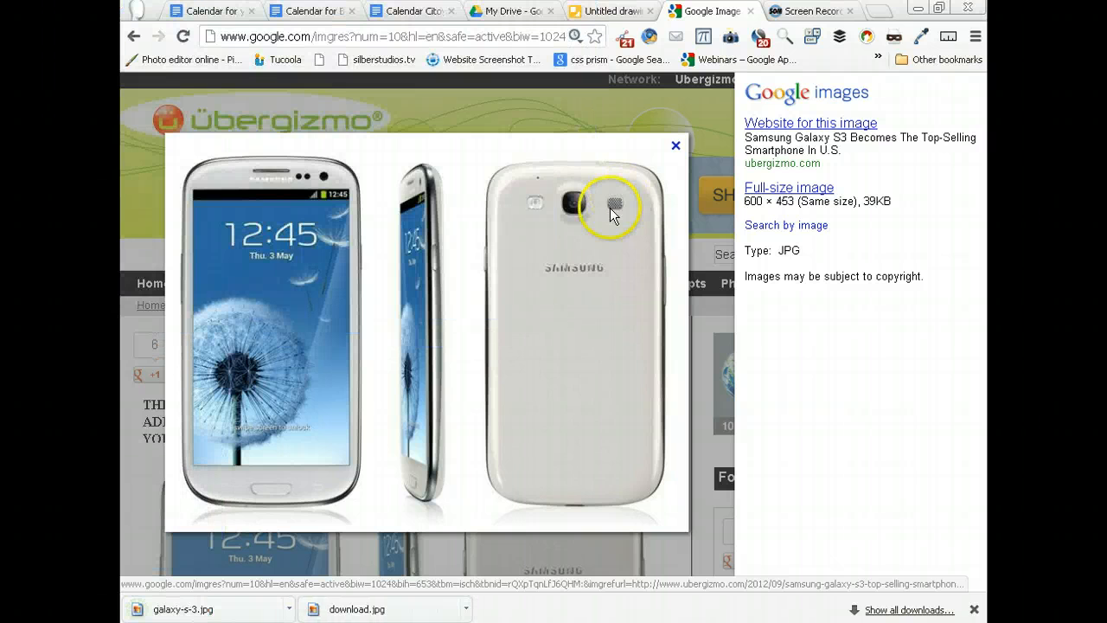
- Return to the untitled drawing and upload galaxy-s-3.jpg from Local Disk (C:) onto its canvas
{"action": "left_click", "coordinate": [613, 11]}
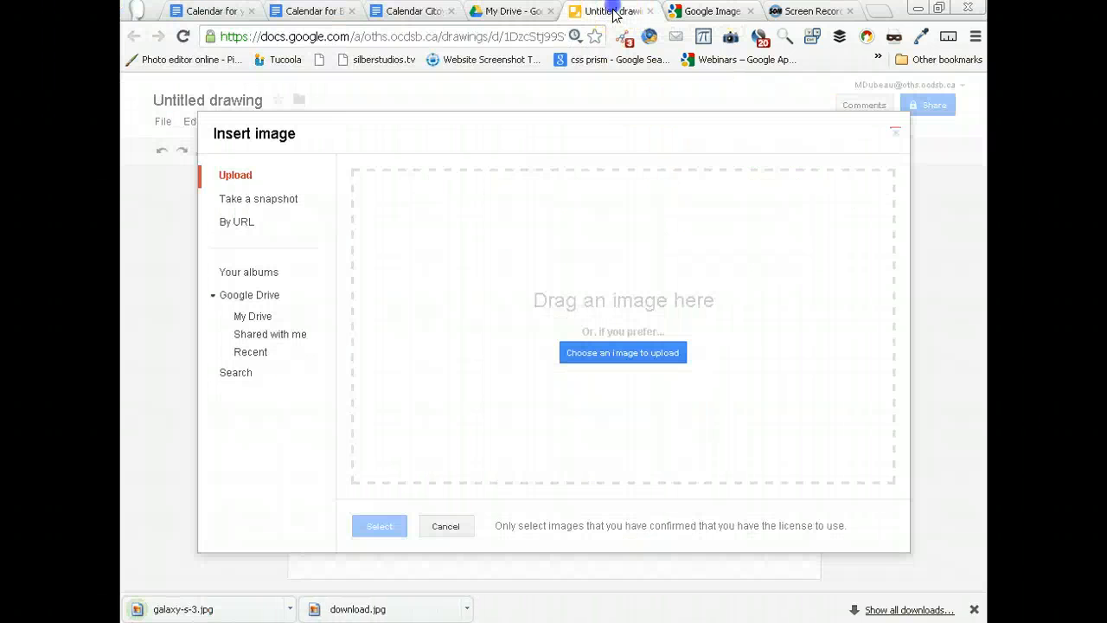
{"action": "left_click", "coordinate": [600, 354]}
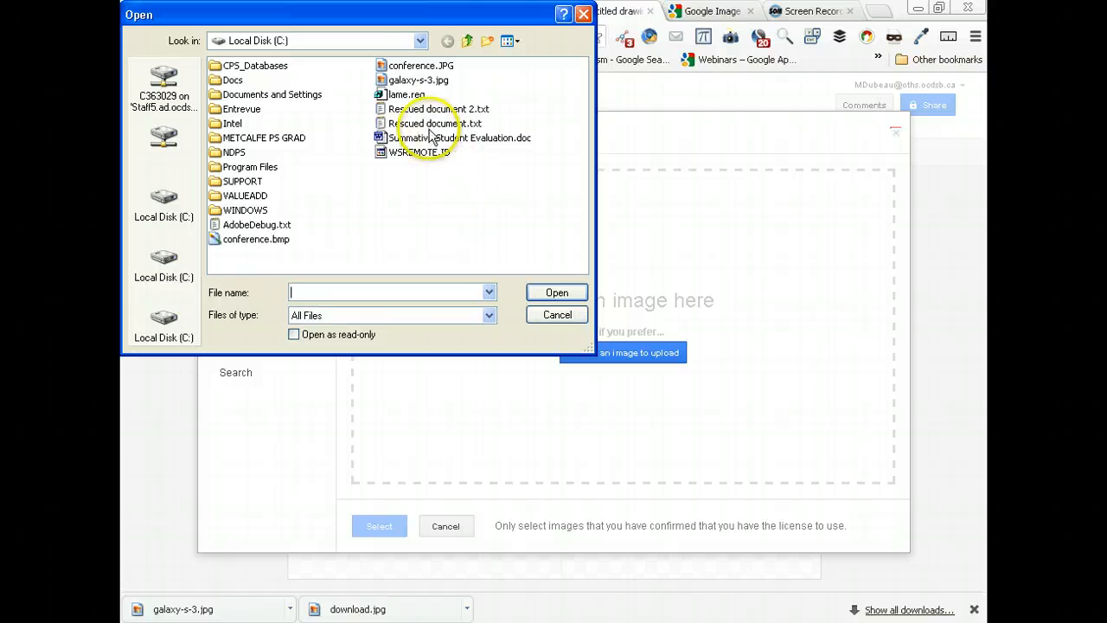
{"action": "double_click", "coordinate": [418, 79]}
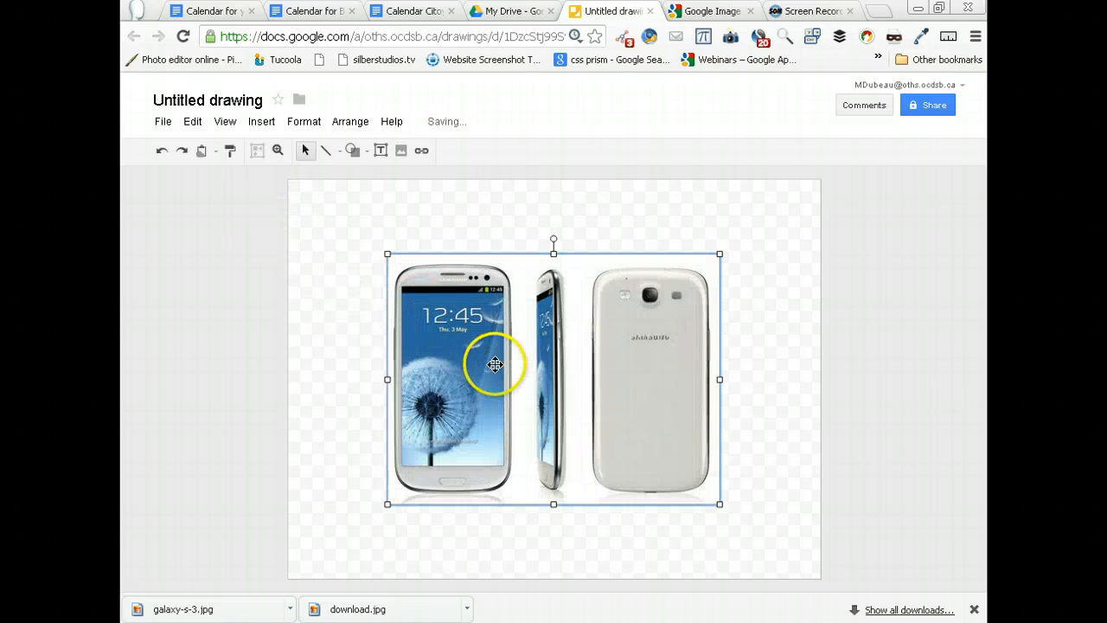
- Draw an arrow from the blank area beside the front-view phone to the earpiece at its upper edge
{"action": "left_click", "coordinate": [502, 375]}
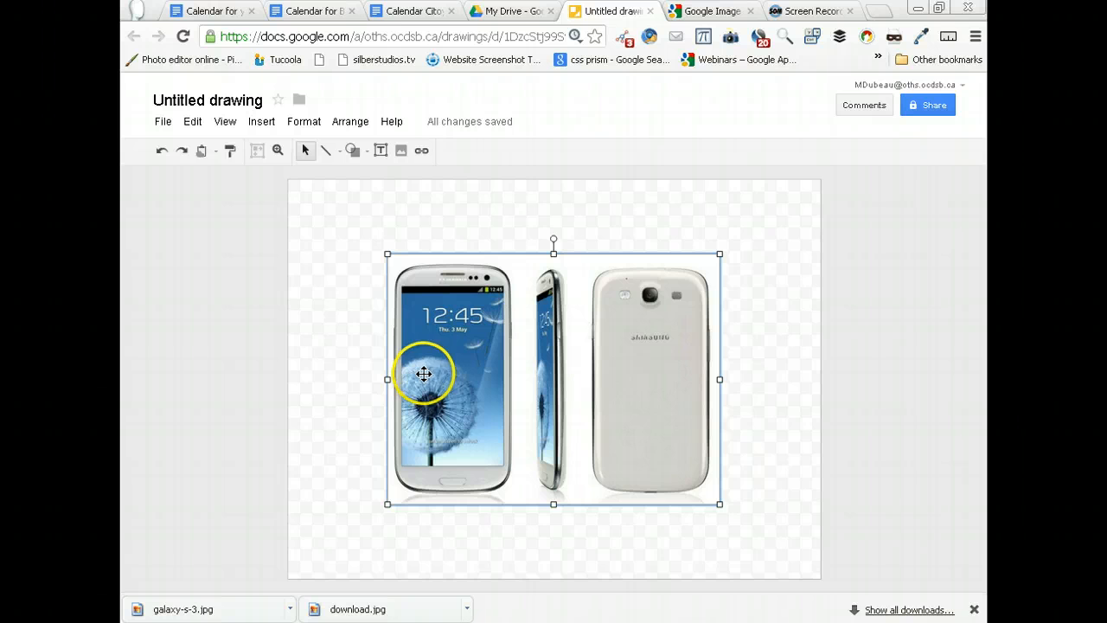
{"action": "left_click", "coordinate": [327, 253]}
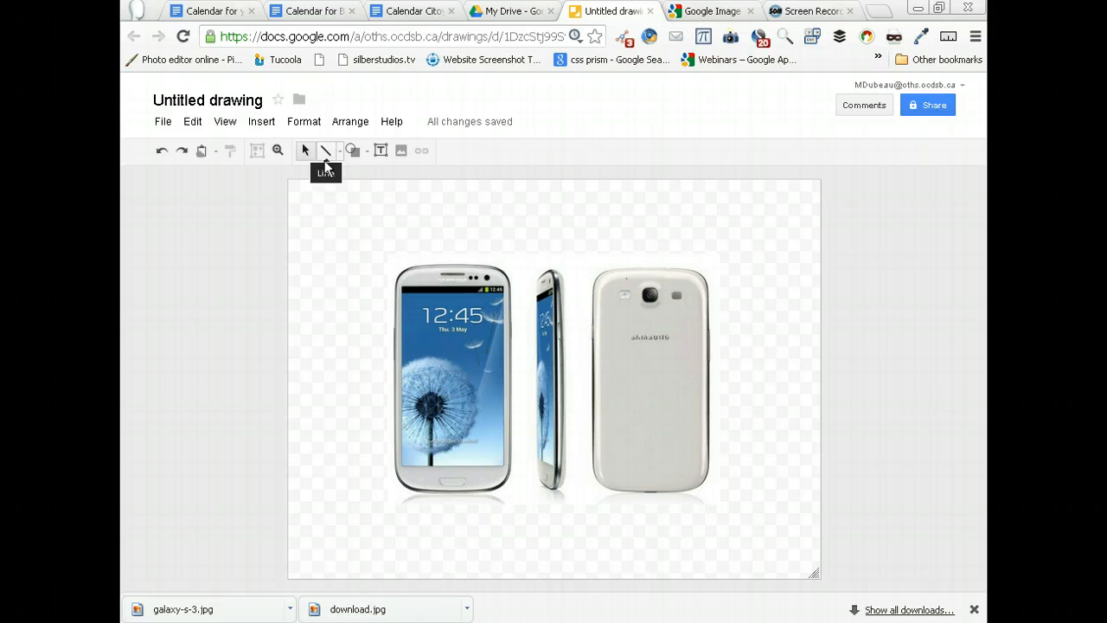
{"action": "left_click", "coordinate": [327, 164]}
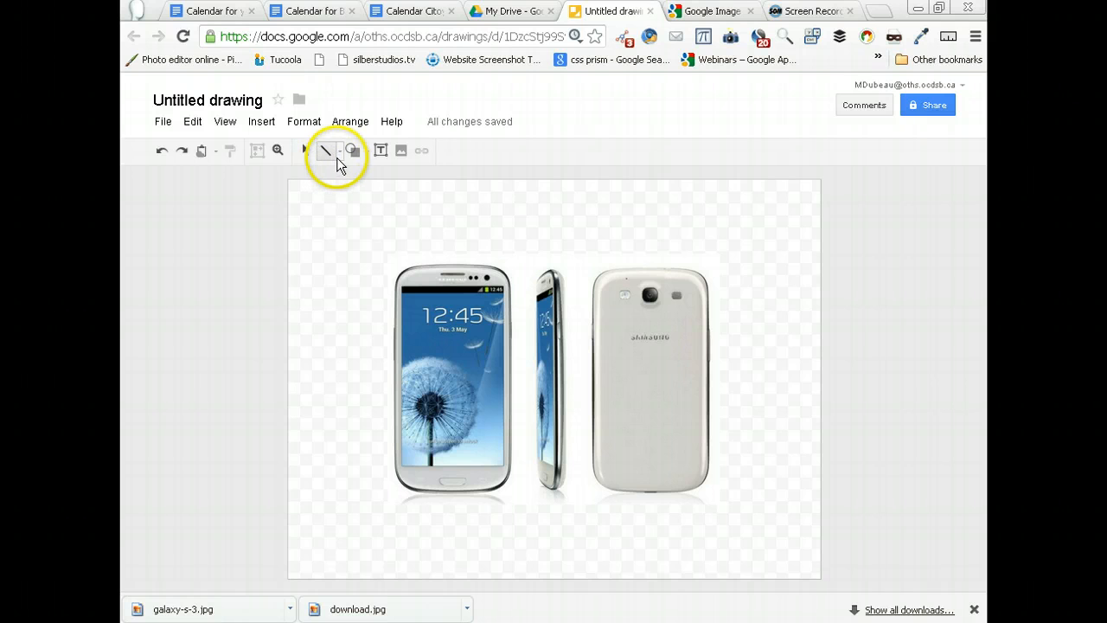
{"action": "left_click", "coordinate": [339, 158]}
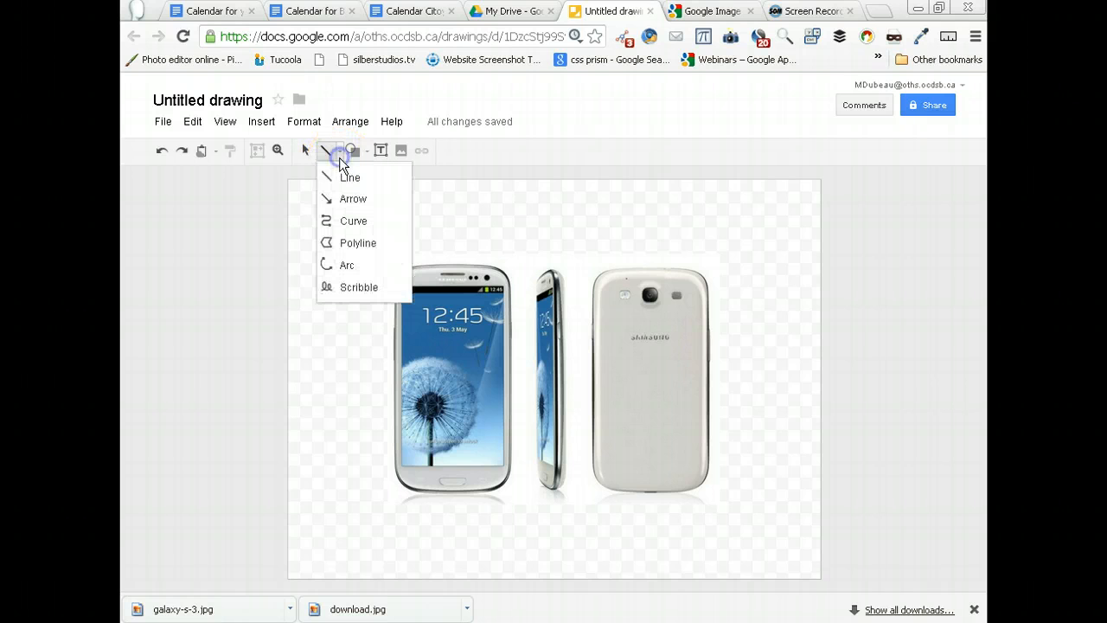
{"action": "left_click", "coordinate": [352, 201]}
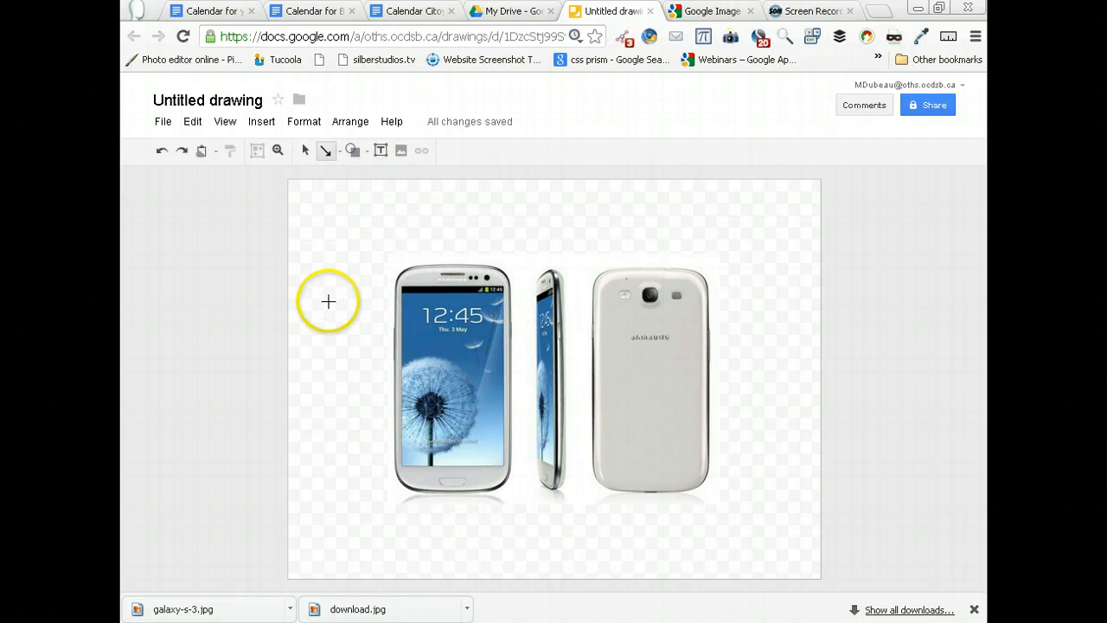
{"action": "left_click_drag", "start_coordinate": [328, 301], "coordinate": [355, 289]}
{"action": "left_click_drag", "start_coordinate": [430, 276], "coordinate": [430, 276]}
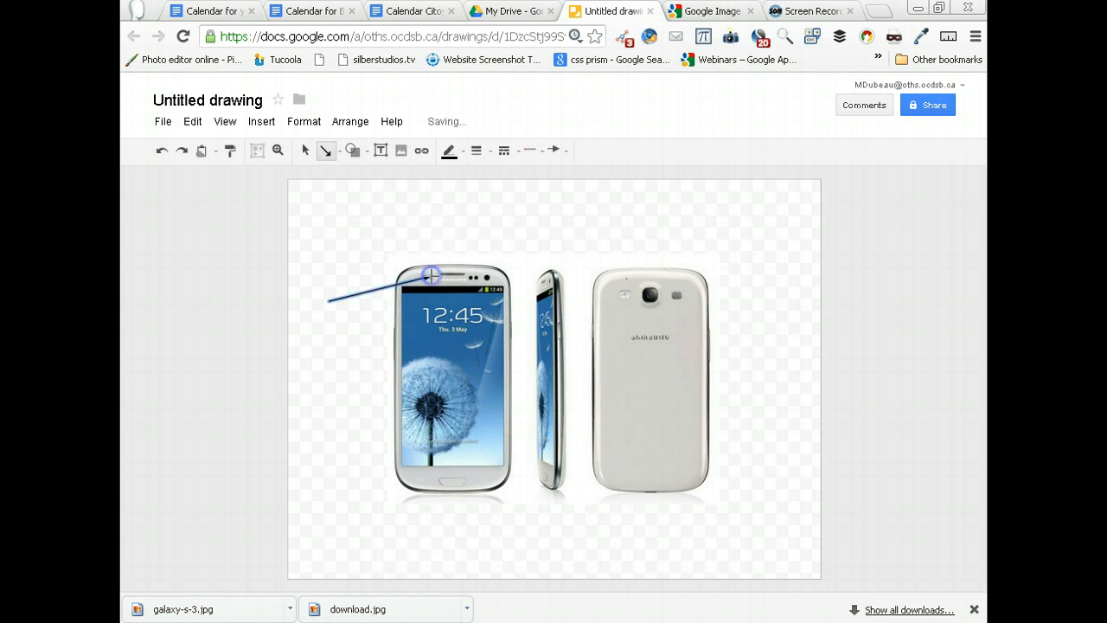
- Set the arrow's line weight to 4px and its line color to red
{"action": "left_click", "coordinate": [486, 158]}
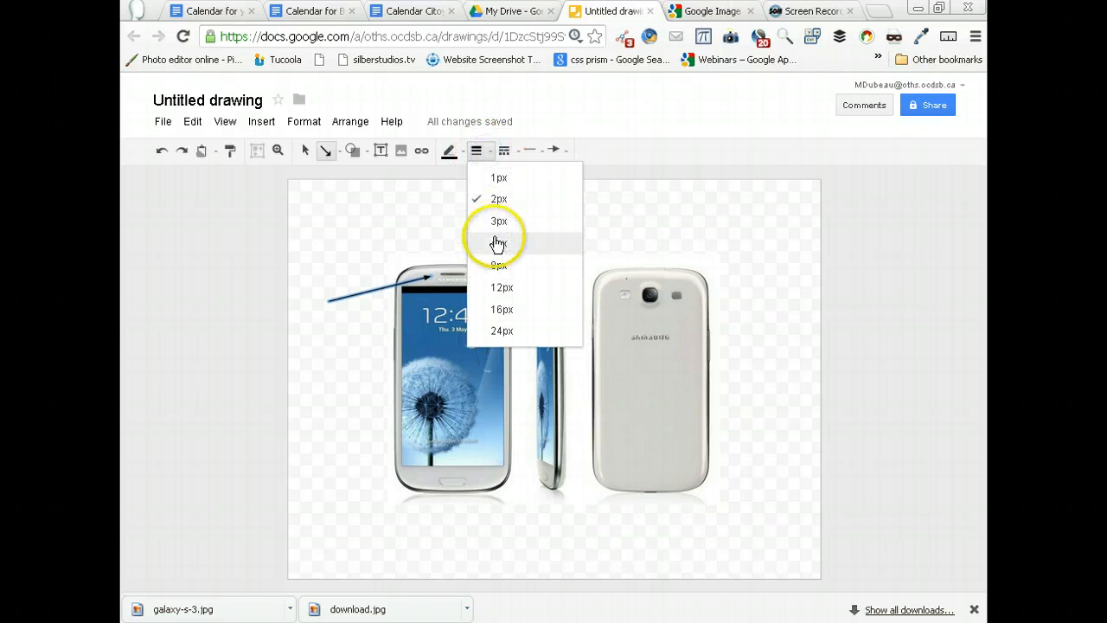
{"action": "left_click", "coordinate": [498, 243]}
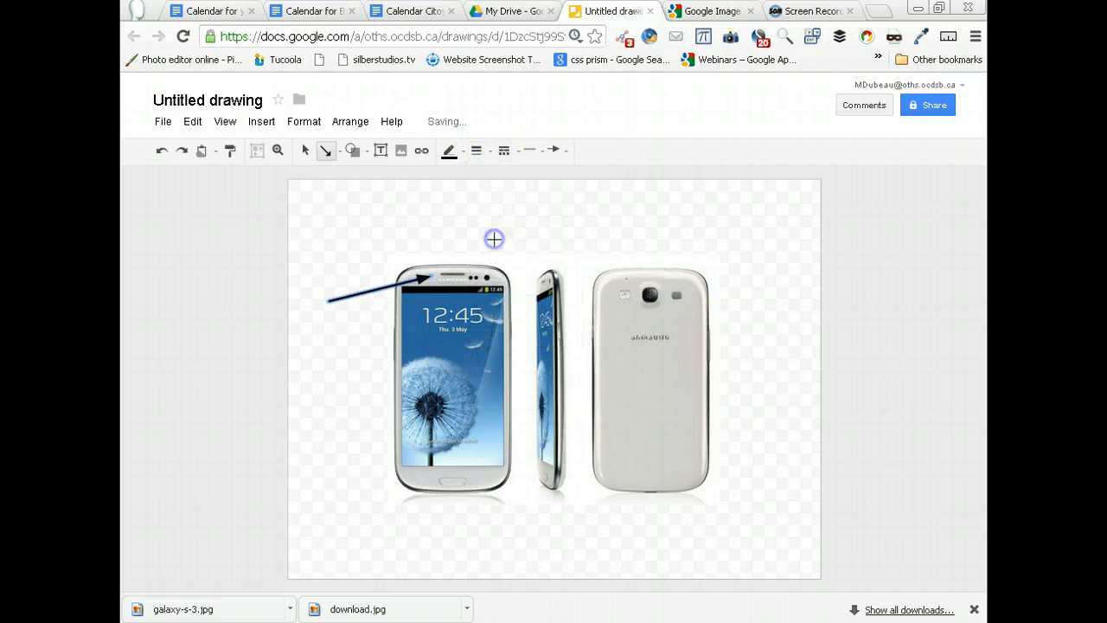
{"action": "left_click", "coordinate": [459, 151]}
{"action": "left_click", "coordinate": [469, 220]}
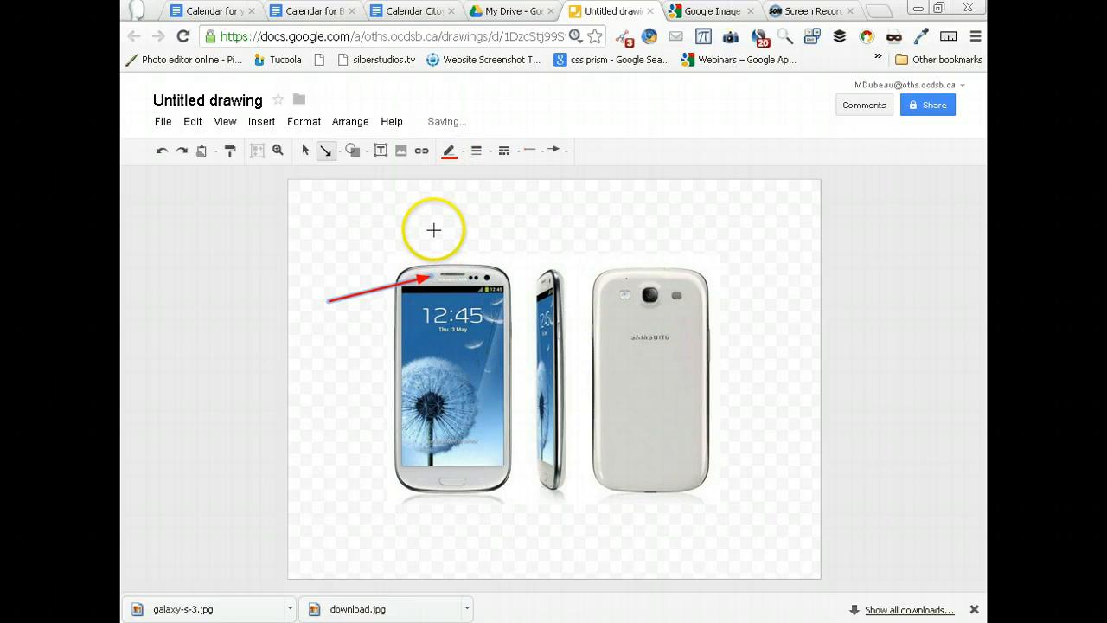
- Add a small text box above the red arrow's tail containing the text "Phone"
{"action": "left_click", "coordinate": [381, 150]}
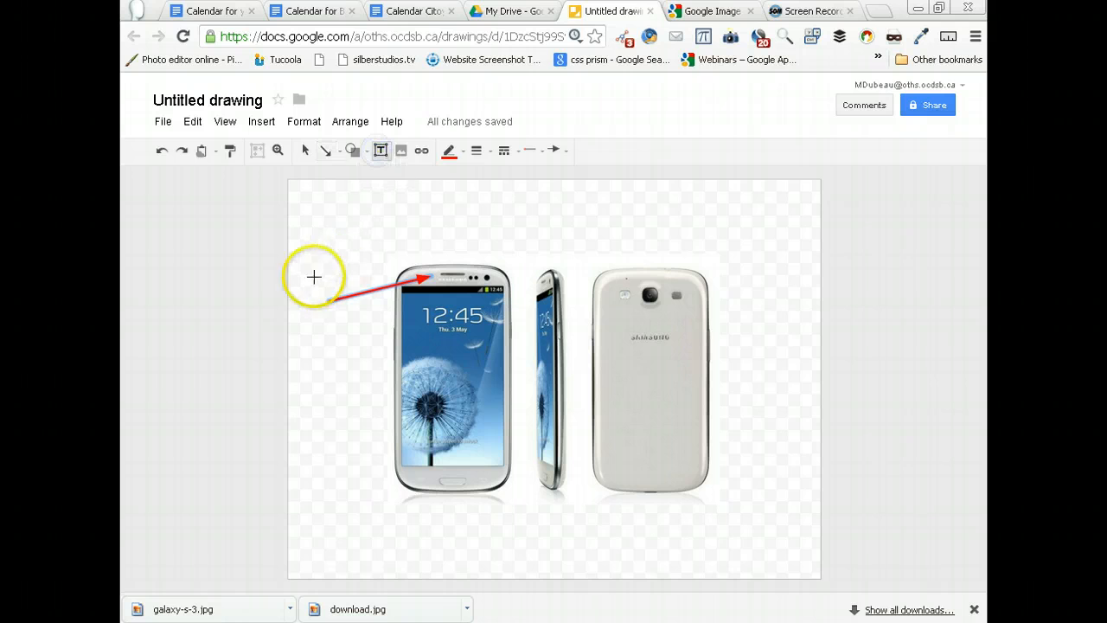
{"action": "left_click_drag", "start_coordinate": [305, 248], "coordinate": [370, 270]}
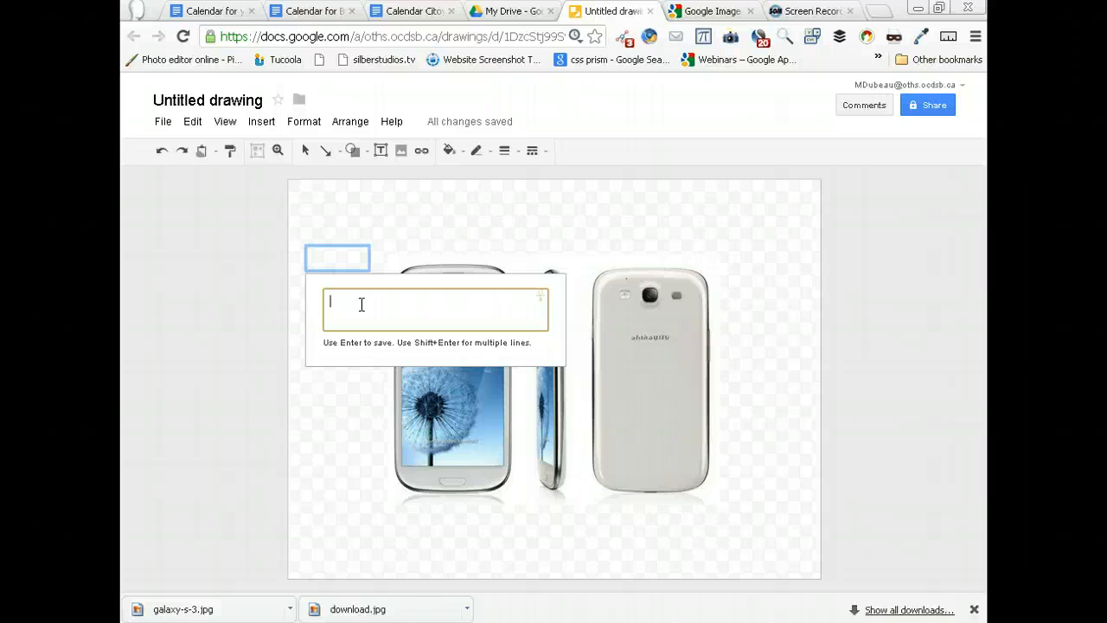
{"action": "type", "text": "h"}
{"action": "key", "text": "BackSpace"}
{"action": "type", "text": "phone"}
{"action": "key", "text": "BackSpace"}
{"action": "key", "text": "BackSpace"}
{"action": "key", "text": "BackSpace"}
{"action": "key", "text": "BackSpace"}
{"action": "key", "text": "BackSpace"}
{"action": "type", "text": "p"}
{"action": "key", "text": "BackSpace"}
{"action": "type", "text": "Phone"}
{"action": "left_click", "coordinate": [395, 231]}
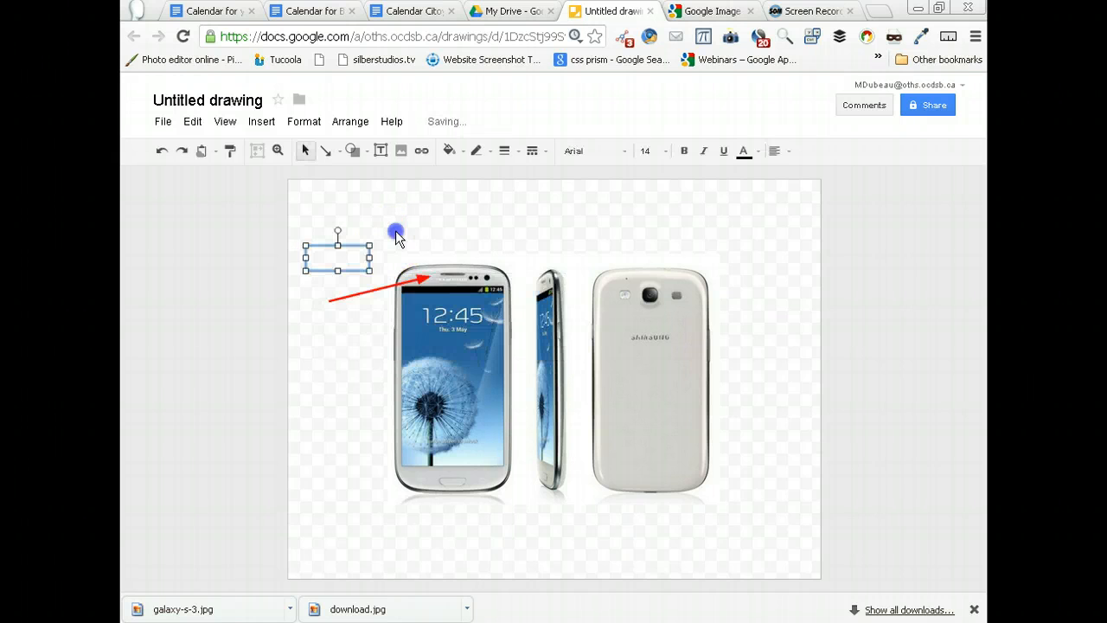
- Set the Phone label's font size to 18
{"action": "double_click", "coordinate": [353, 257]}
{"action": "left_click", "coordinate": [663, 151]}
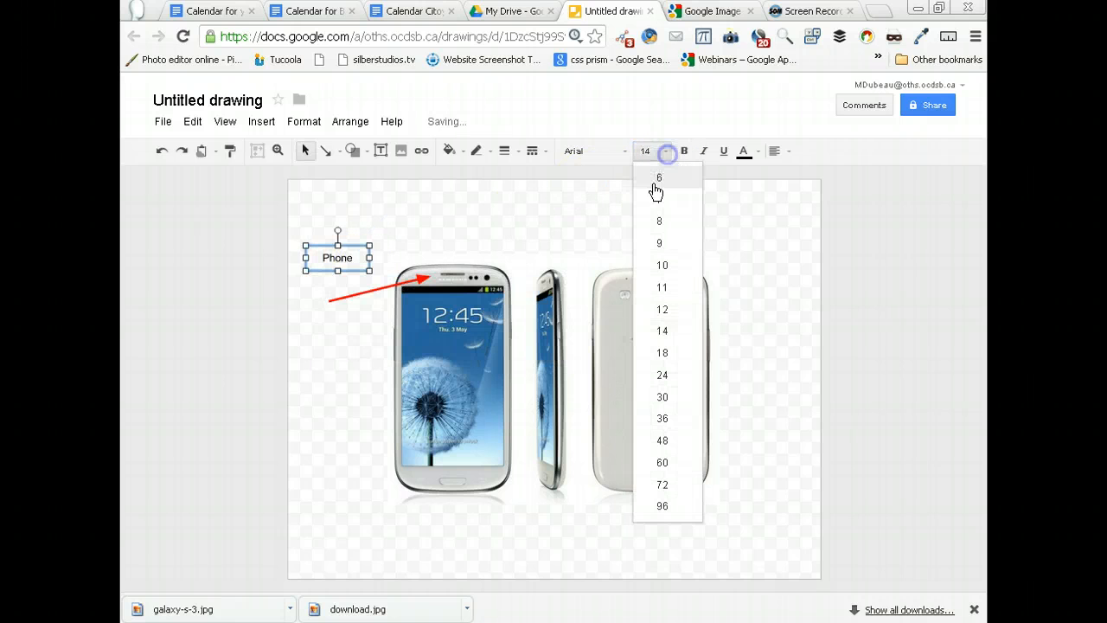
{"action": "left_click", "coordinate": [673, 354]}
{"action": "left_click", "coordinate": [592, 232]}
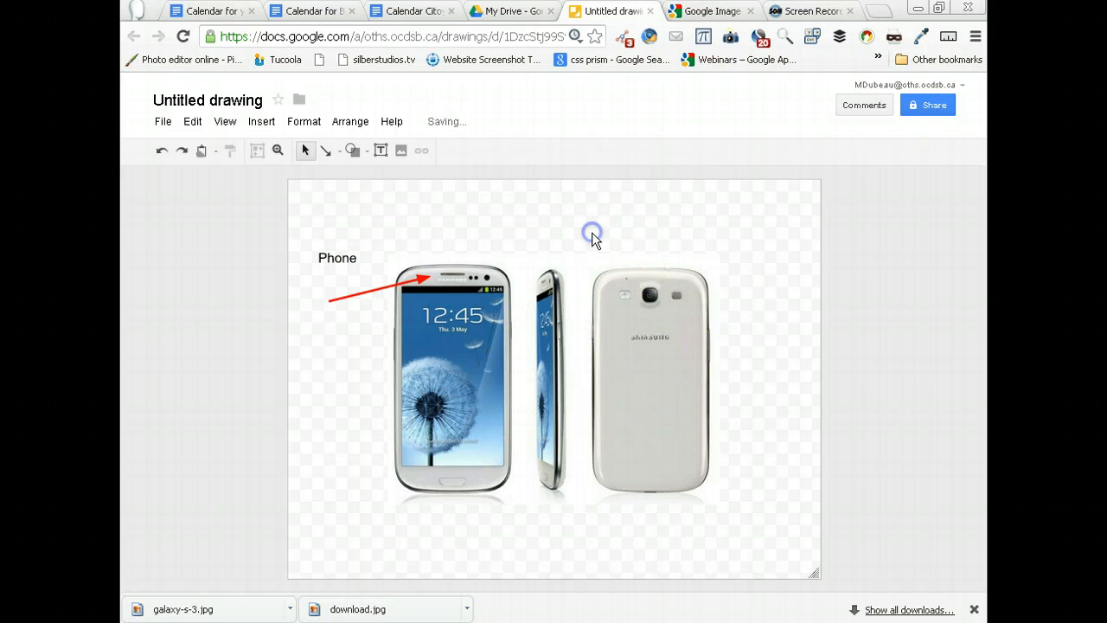
- Move the Phone label down onto the red arrow's tail and fill it with light orange
{"action": "left_click_drag", "start_coordinate": [348, 265], "coordinate": [343, 291]}
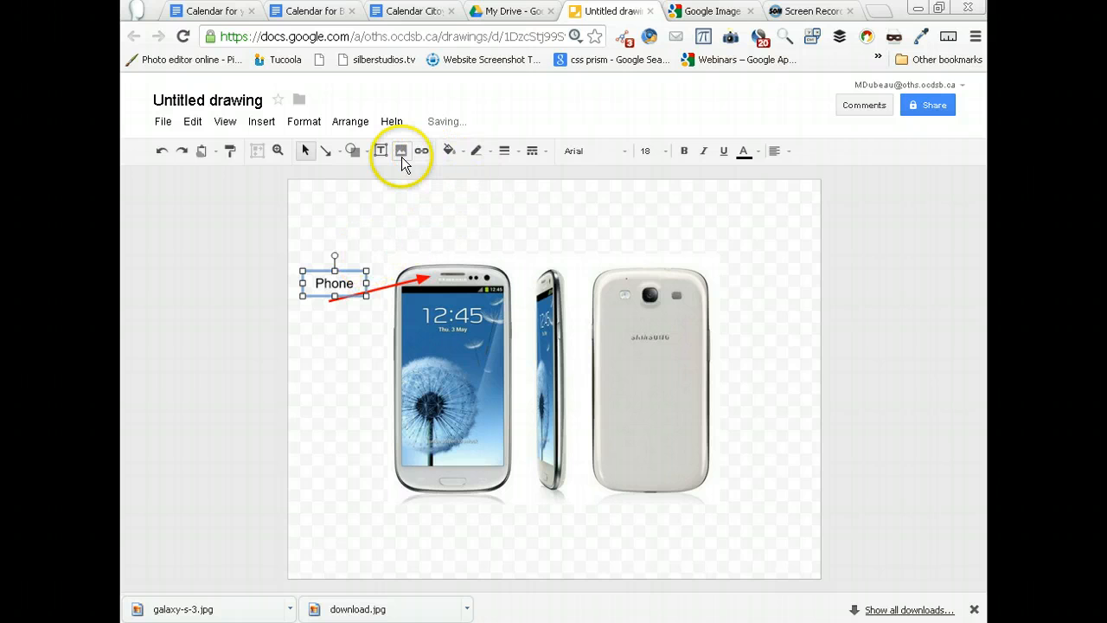
{"action": "left_click", "coordinate": [455, 154]}
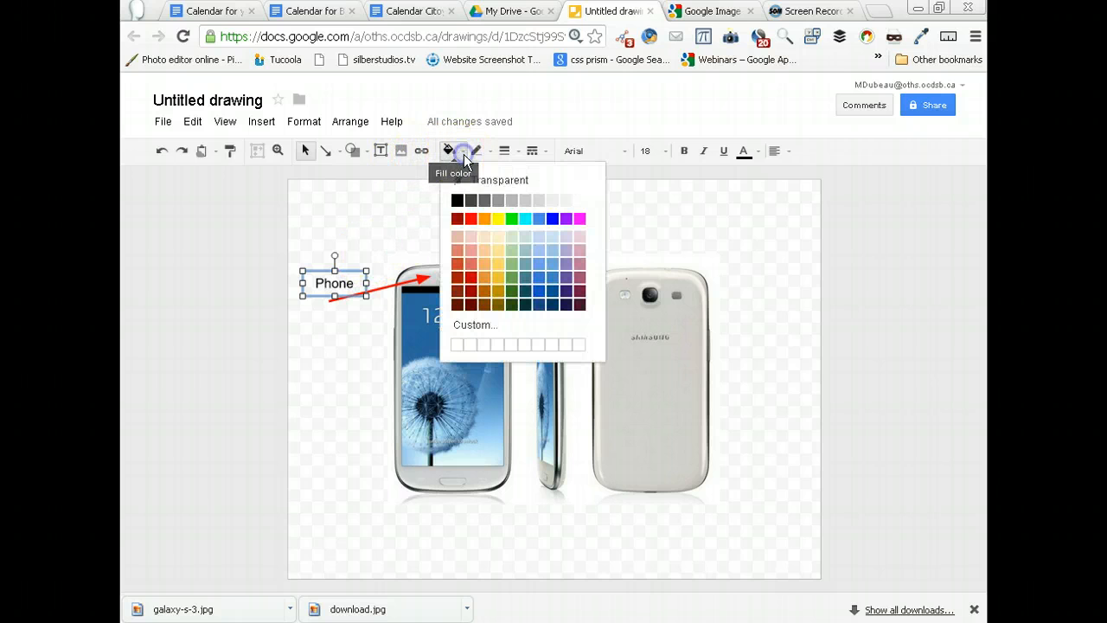
{"action": "left_click", "coordinate": [485, 264]}
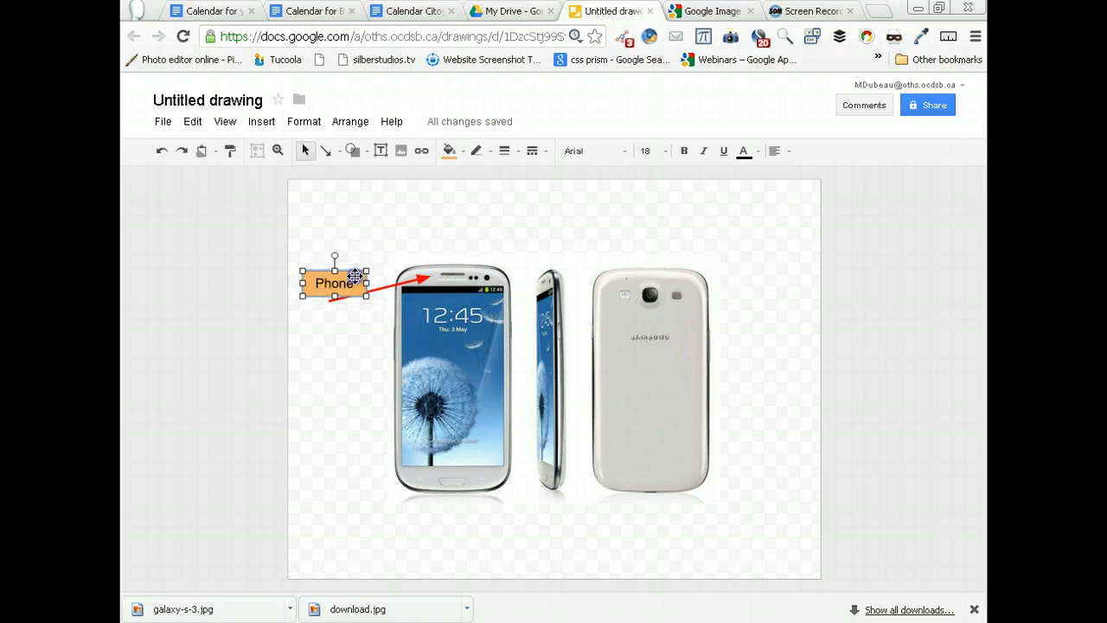
{"action": "left_click_drag", "start_coordinate": [355, 271], "coordinate": [356, 300]}
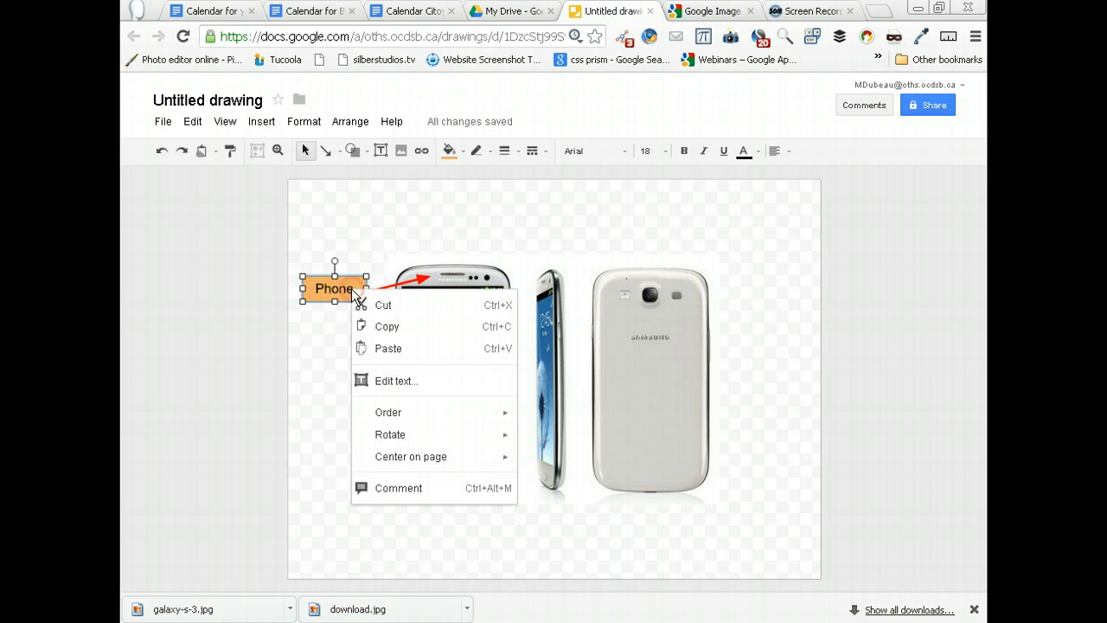
- Send the Phone label to the back, behind the arrow, and shift it up slightly
{"action": "right_click", "coordinate": [352, 292]}
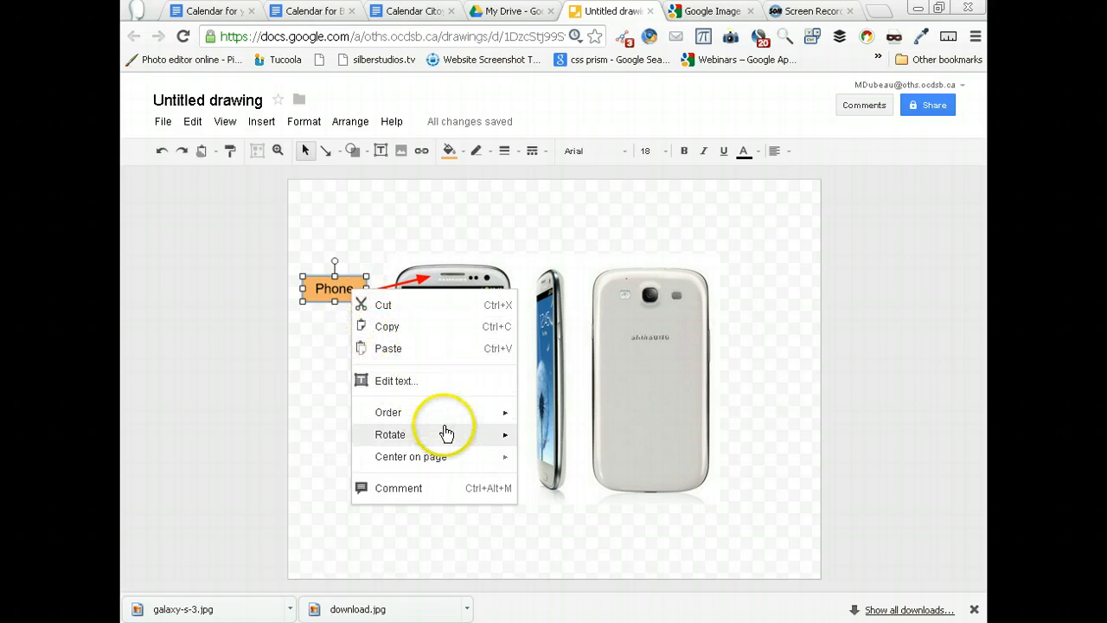
{"action": "mouse_move", "coordinate": [448, 430]}
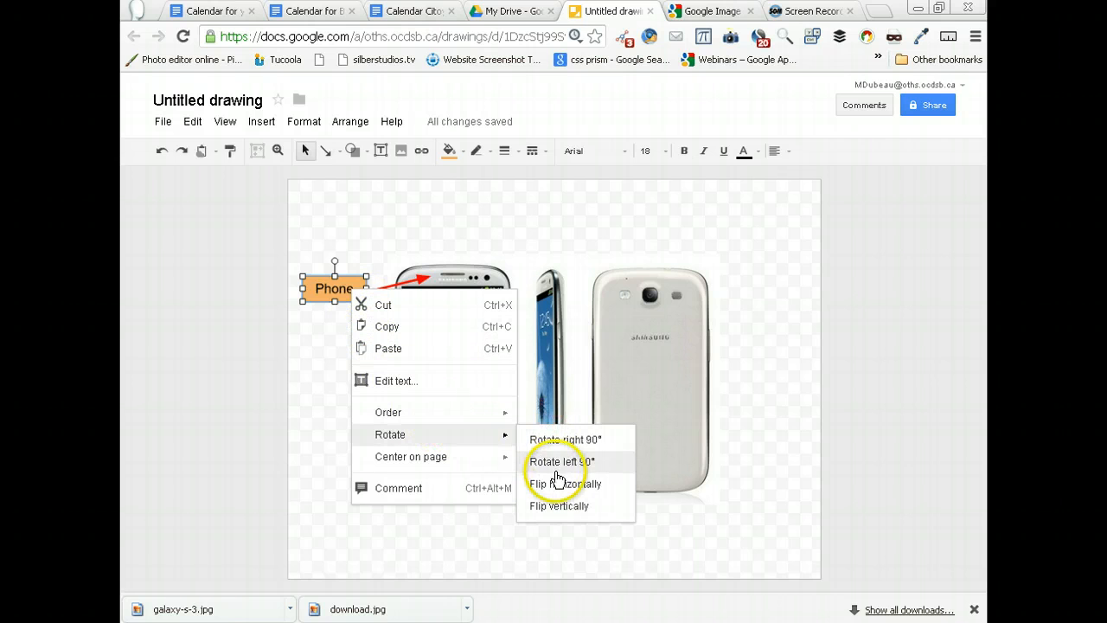
{"action": "mouse_move", "coordinate": [484, 415]}
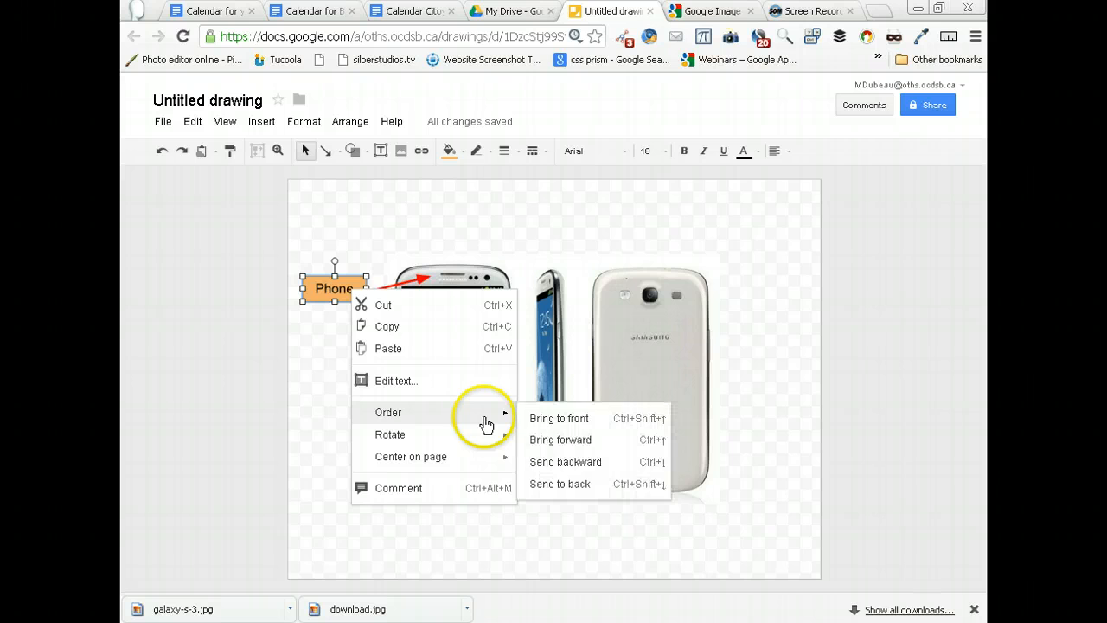
{"action": "left_click", "coordinate": [578, 487]}
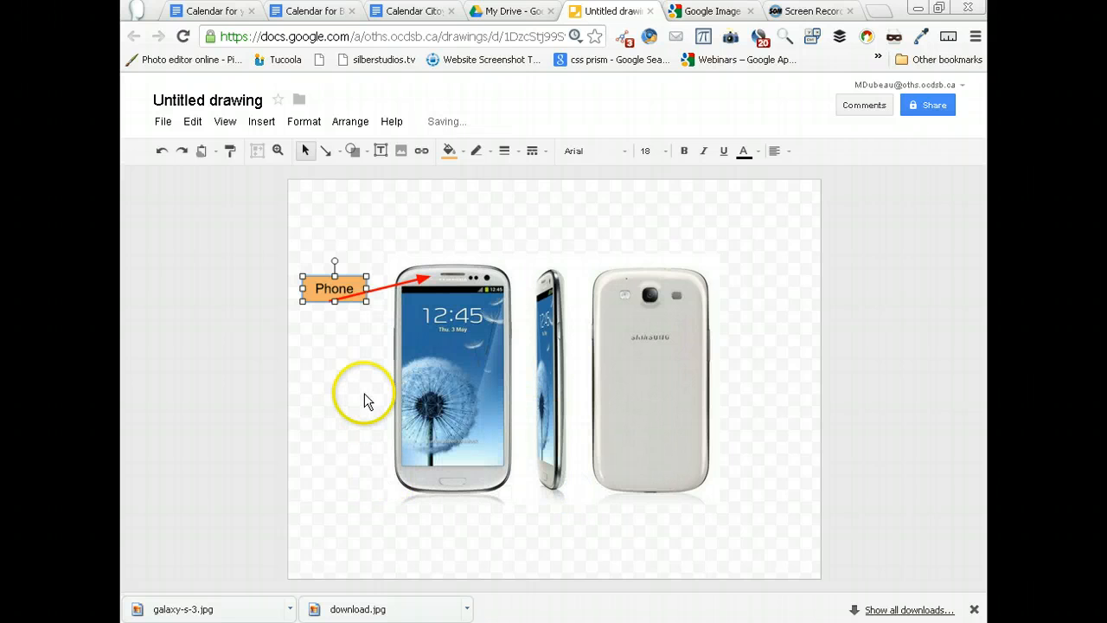
{"action": "left_click_drag", "start_coordinate": [345, 299], "coordinate": [342, 272]}
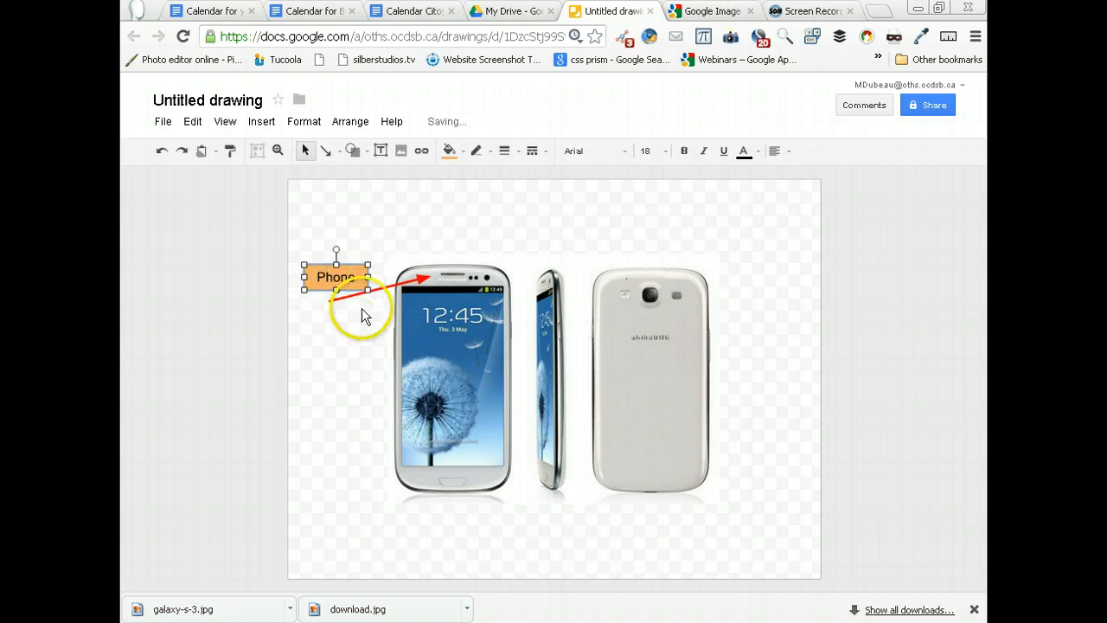
- Duplicate the red arrow four times and reposition the last copy to slope down toward the upper edge of the phone's back view
{"action": "left_click", "coordinate": [381, 288]}
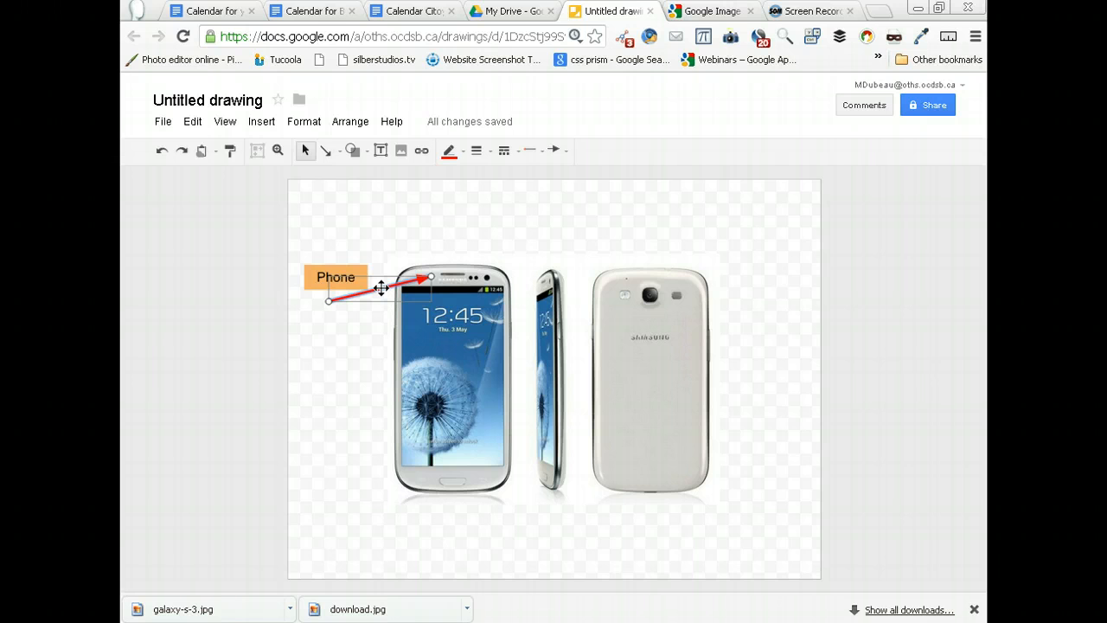
{"action": "key", "text": "ctrl+d"}
{"action": "key", "text": "ctrl+d"}
{"action": "key", "text": "ctrl+d"}
{"action": "key", "text": "ctrl+d"}
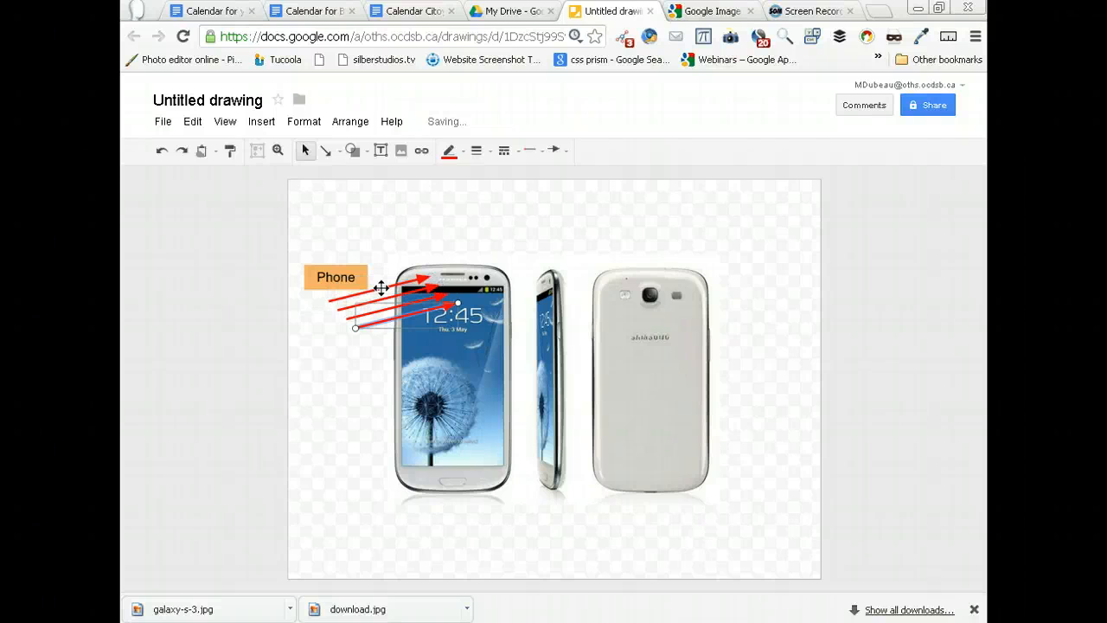
{"action": "left_click_drag", "start_coordinate": [430, 332], "coordinate": [634, 272]}
{"action": "left_click", "coordinate": [638, 261]}
{"action": "left_click_drag", "start_coordinate": [537, 266], "coordinate": [532, 235]}
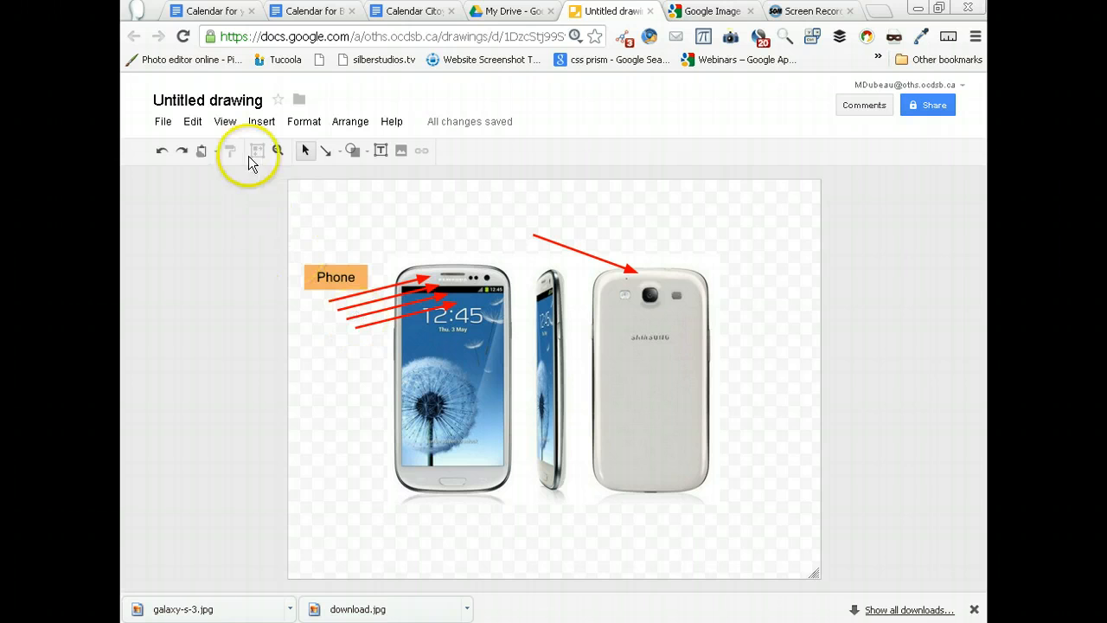
- Rename the drawing as "S3 image"
{"action": "left_click", "coordinate": [246, 103]}
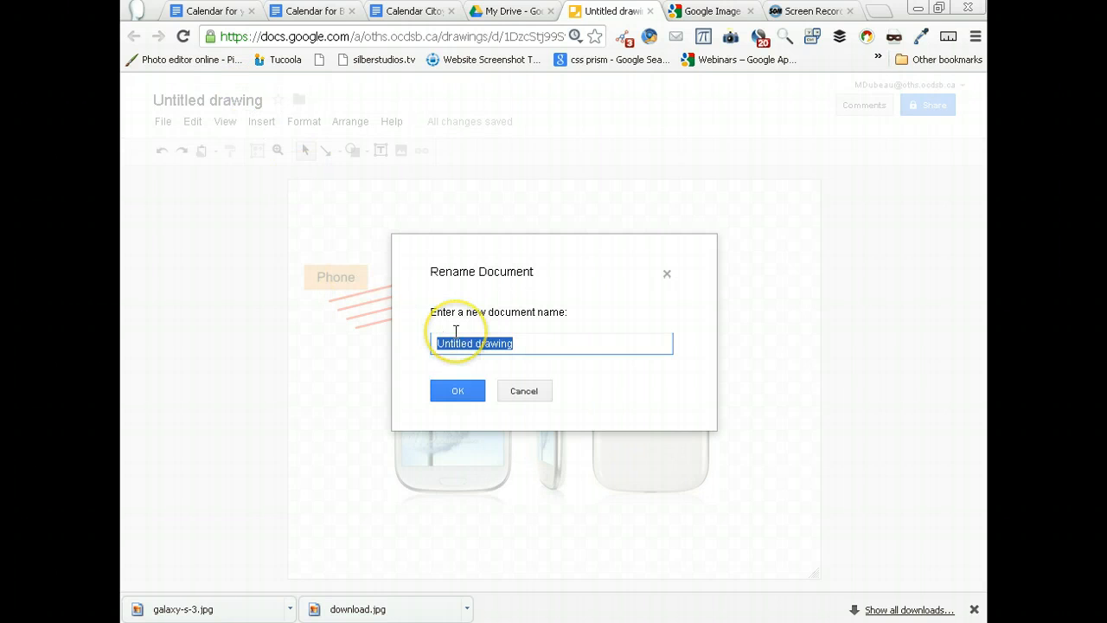
{"action": "type", "text": "S3 "}
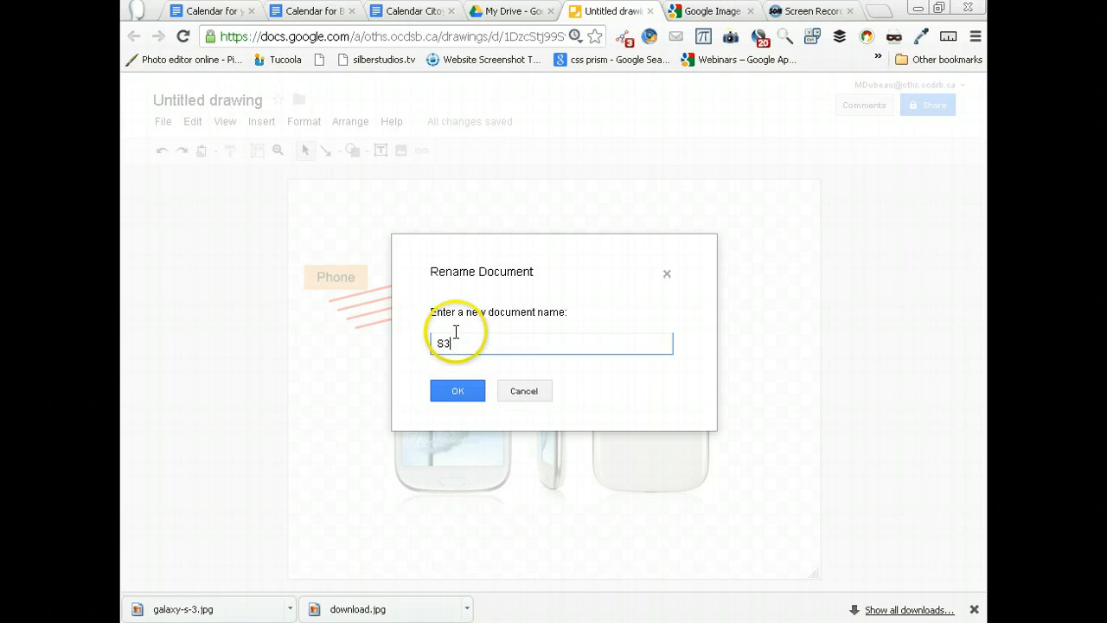
{"action": "type", "text": "image"}
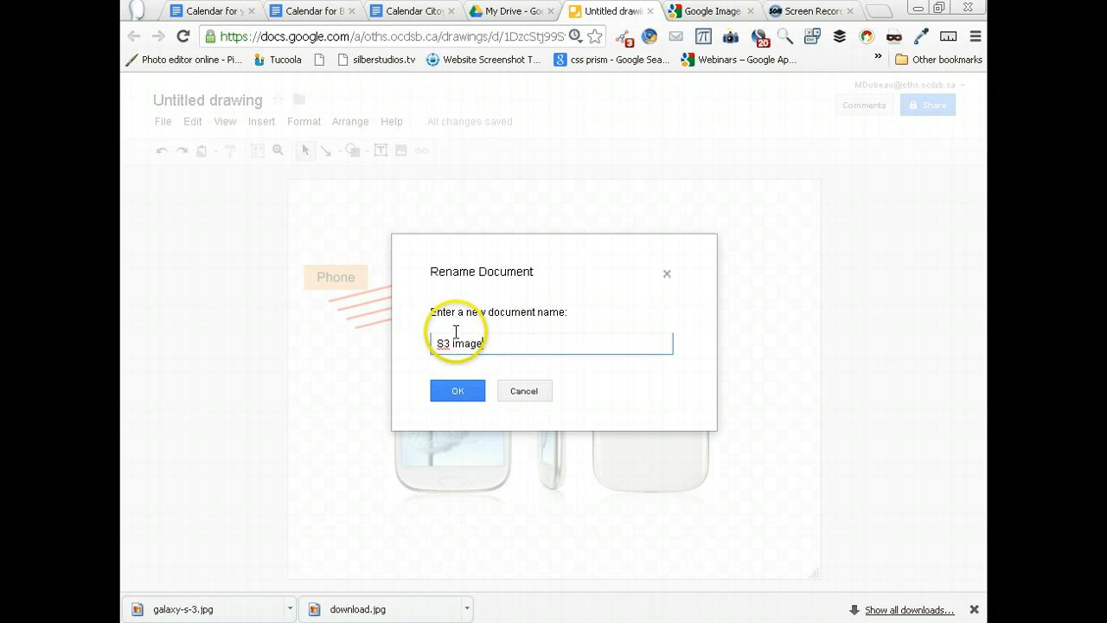
{"action": "left_click", "coordinate": [459, 390]}
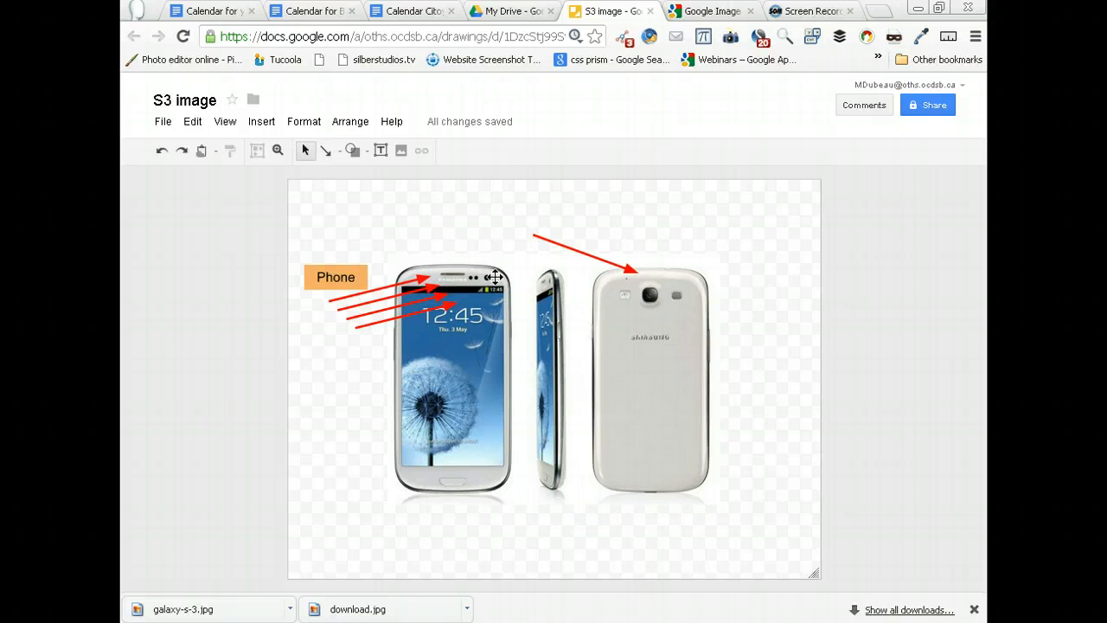
- Set the drawing's background to the lightest yellow shade
{"action": "right_click", "coordinate": [749, 260]}
{"action": "mouse_move", "coordinate": [813, 356]}
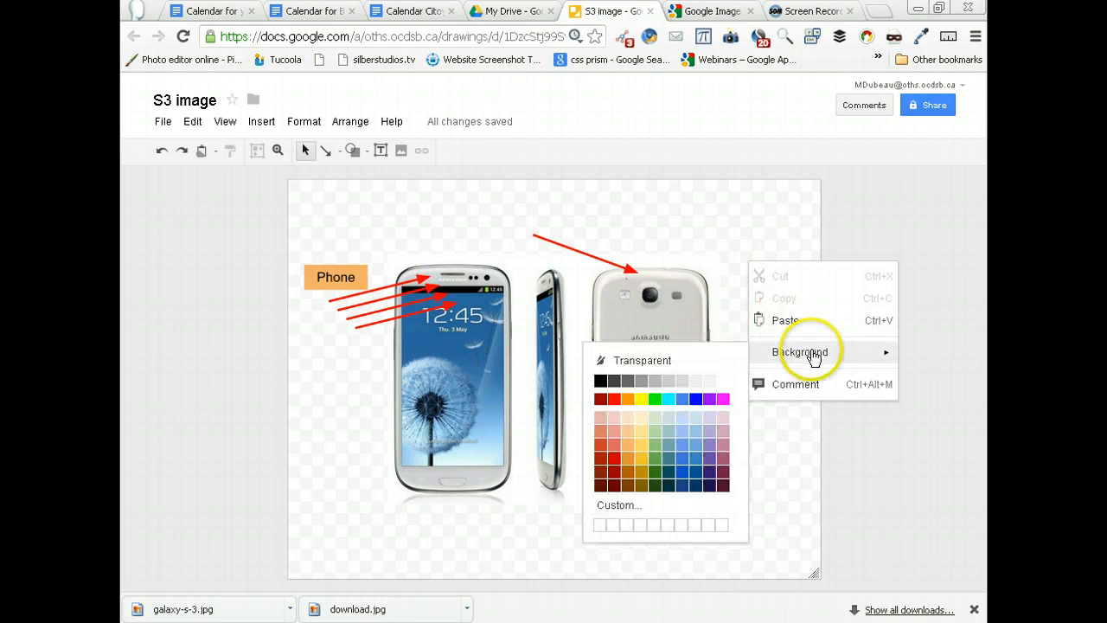
{"action": "left_click", "coordinate": [644, 418]}
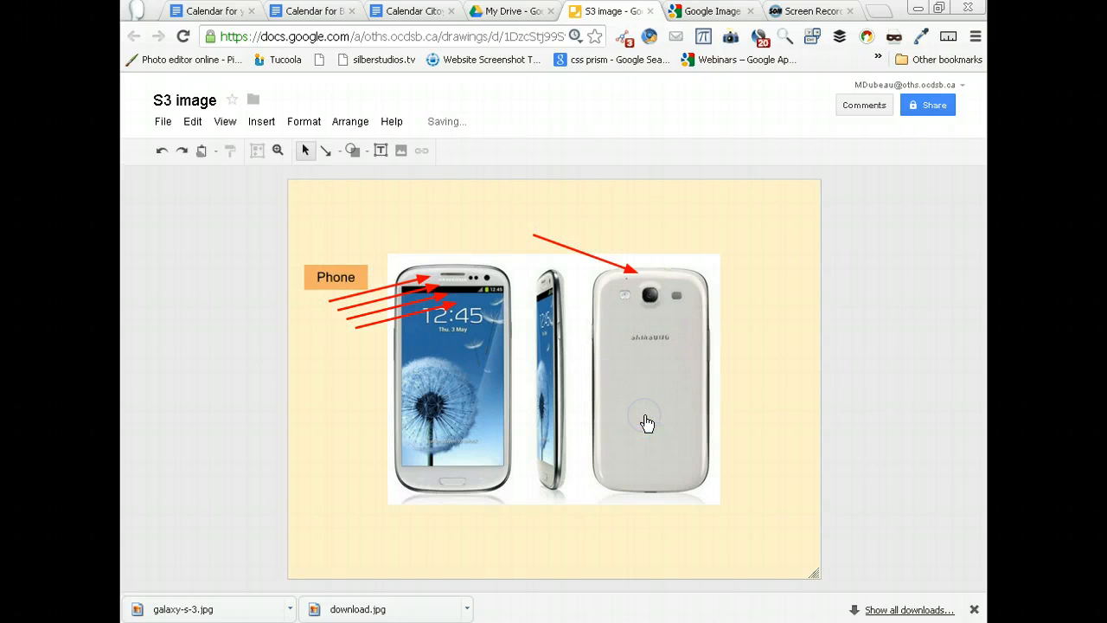